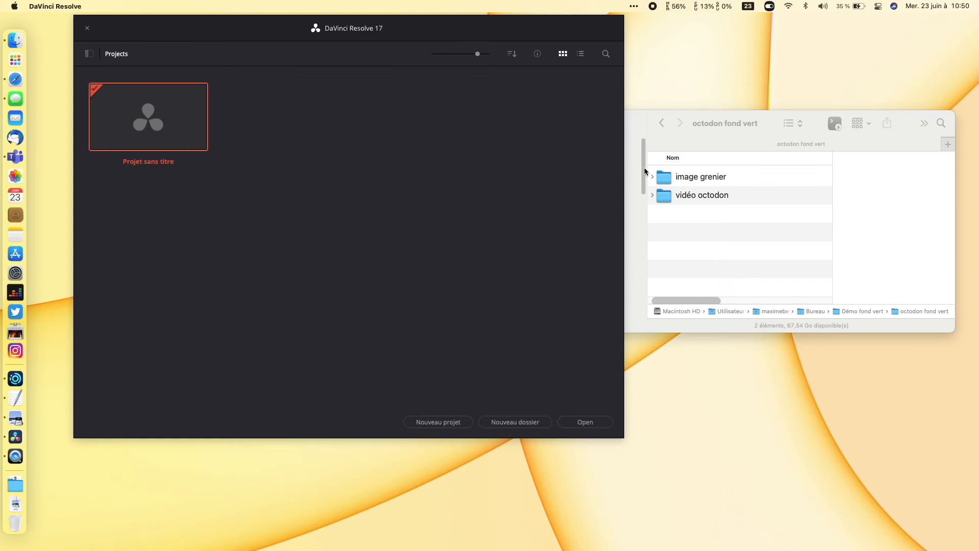
Expand the image grenier and vidéo octodon folders in Finder and preview grenier.jpg and Isolated - 32597.mp4.
left_click(652, 176)
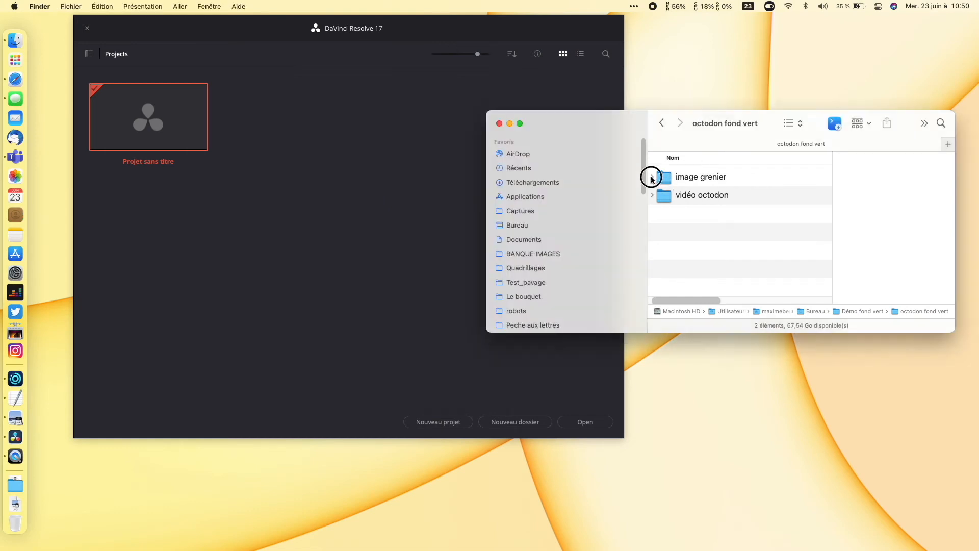
left_click(671, 195)
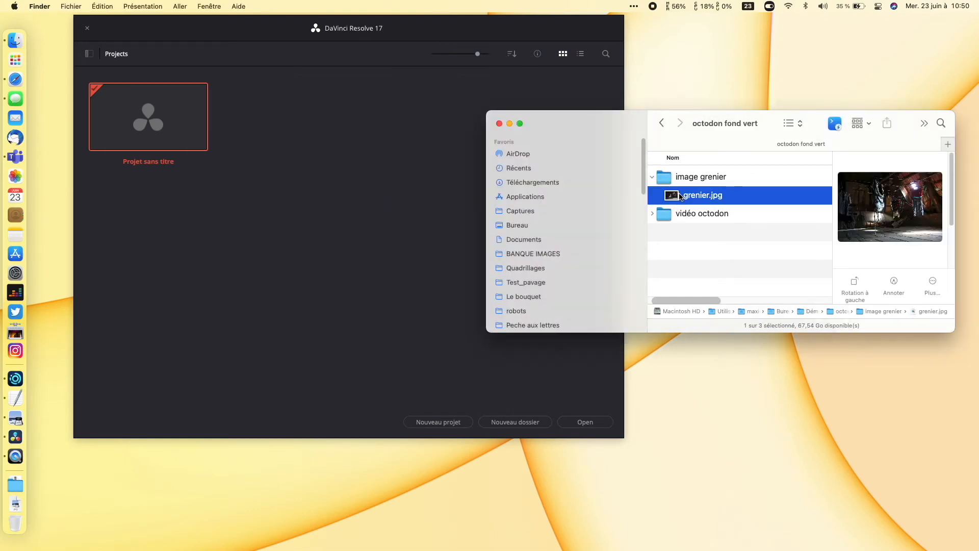
left_click(653, 215)
left_click(687, 233)
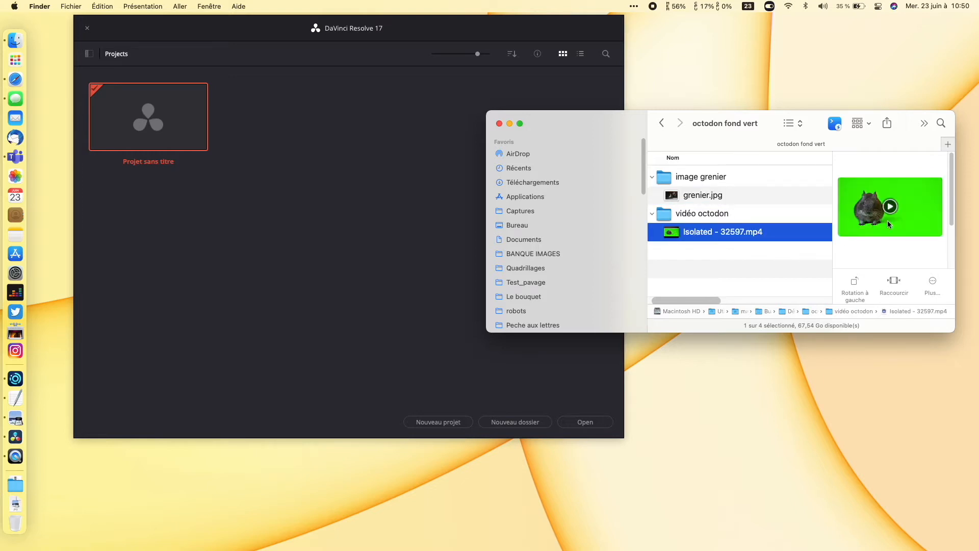
Switch to DaVinci Resolve and create a new project named Démo.
left_click(576, 104)
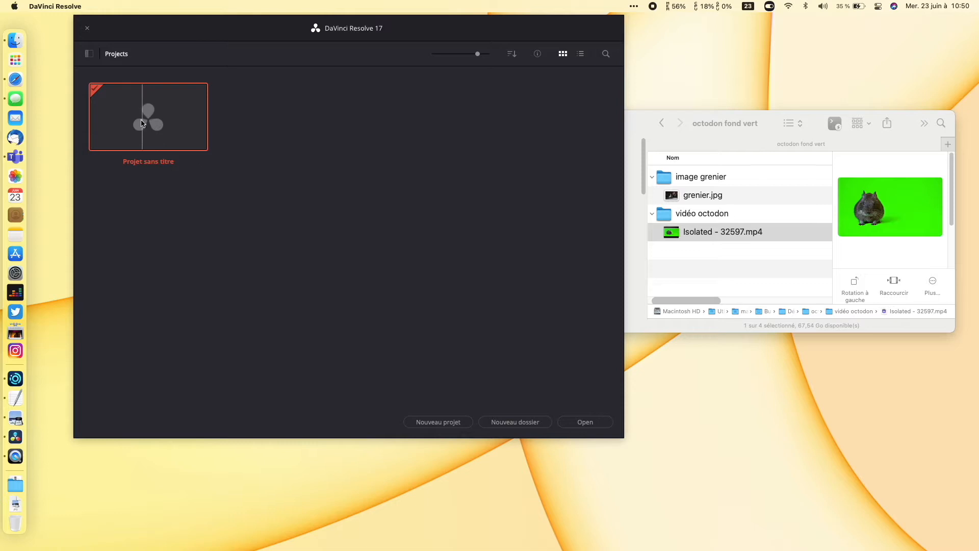
left_click(445, 421)
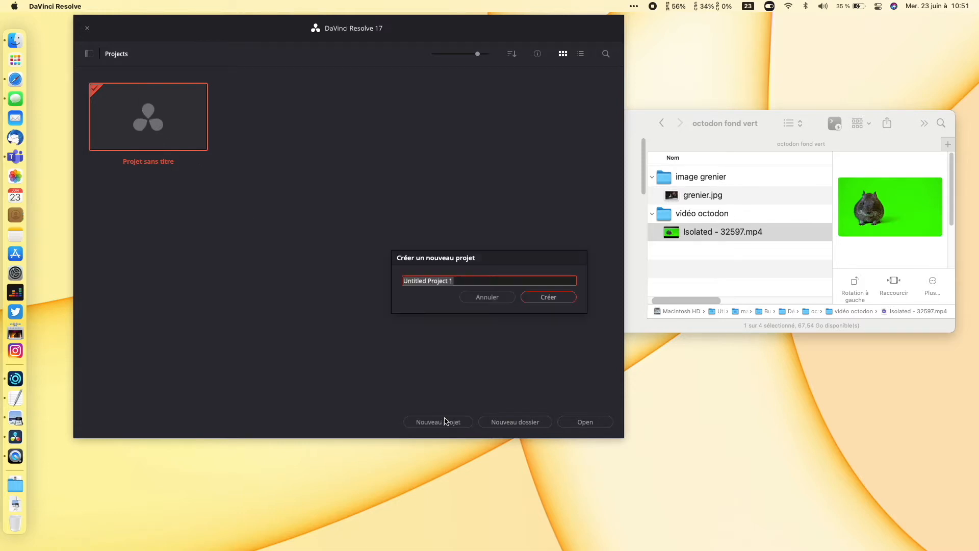
type("Démo")
left_click(558, 298)
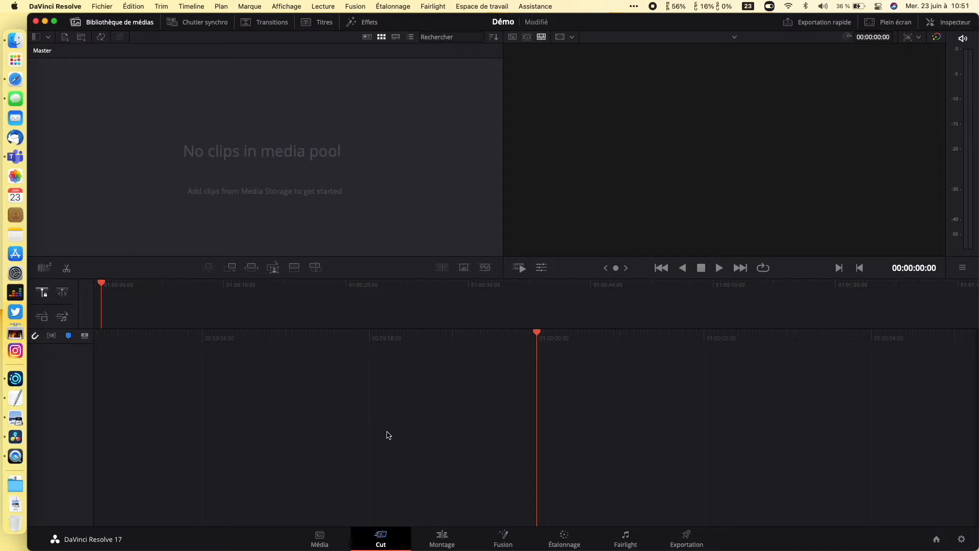
On the Média page, import the image grenier and vidéo octodon folders from Finder into the media pool as bins.
left_click(323, 538)
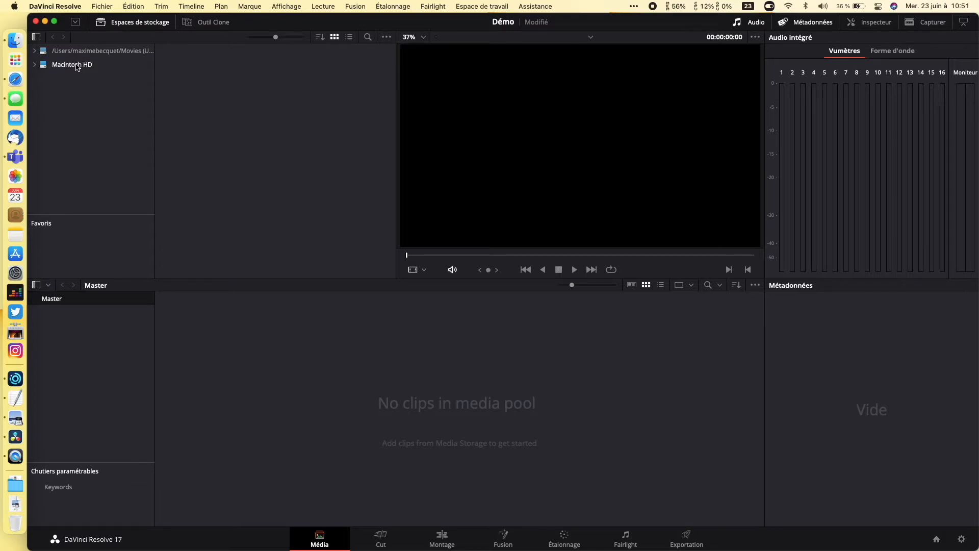
left_click(15, 41)
left_click(652, 214)
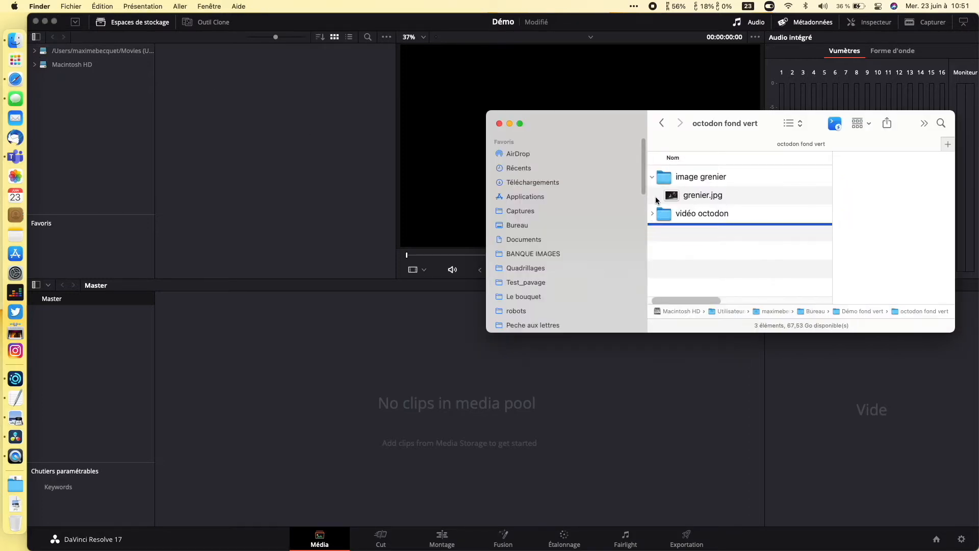
left_click(652, 176)
left_click(683, 177)
left_click(684, 196, "shift")
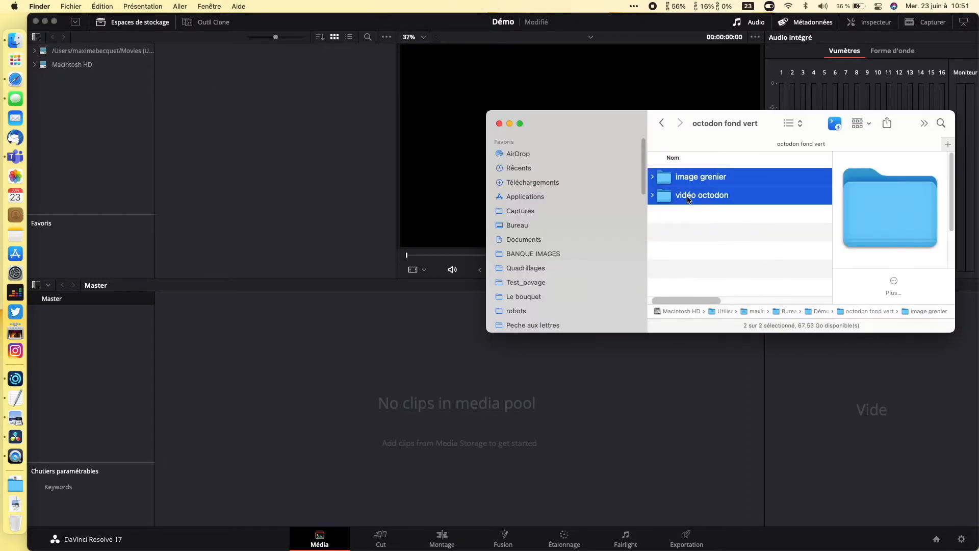
left_click(668, 180)
left_click_drag(668, 180, 69, 344)
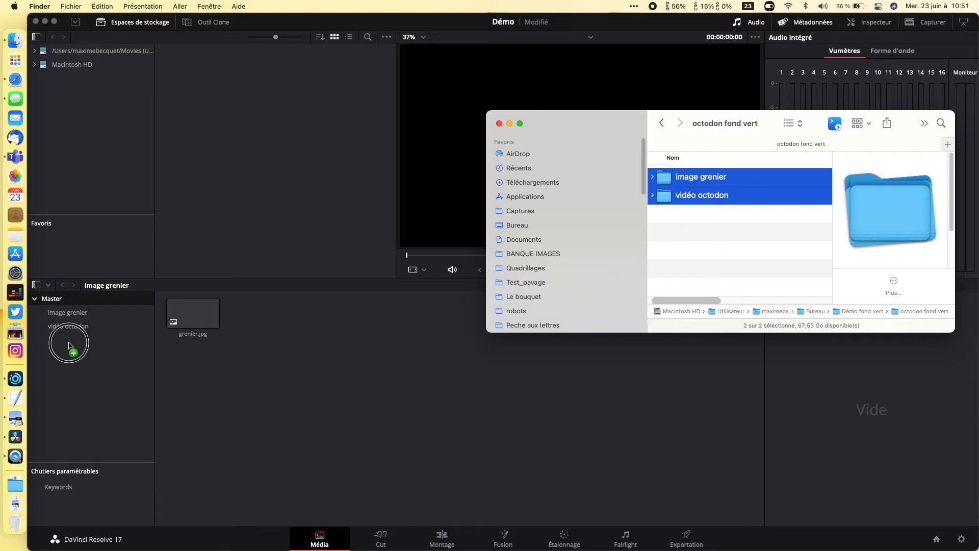
Check the contents of the imported image grenier and vidéo octodon bins and the Master bin.
left_click(70, 325)
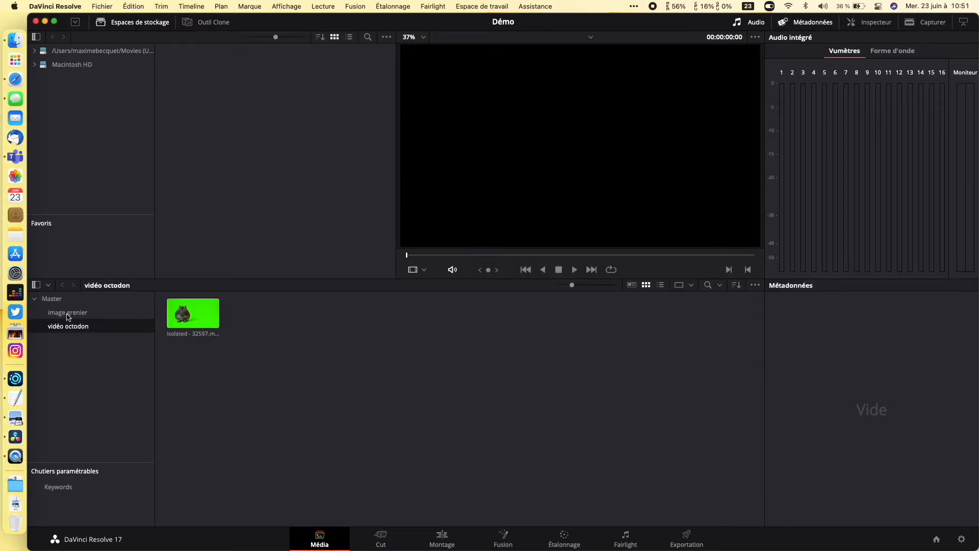
left_click(66, 313)
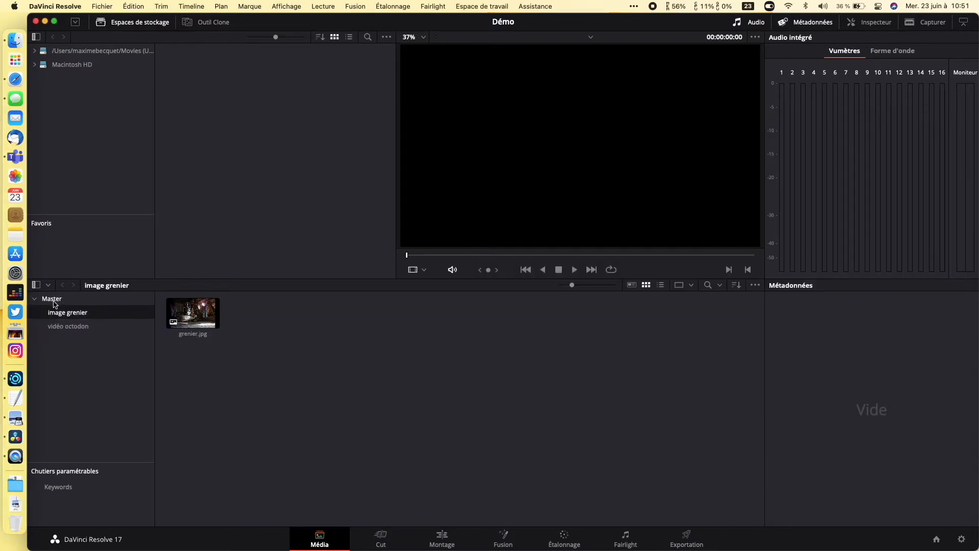
left_click(54, 300)
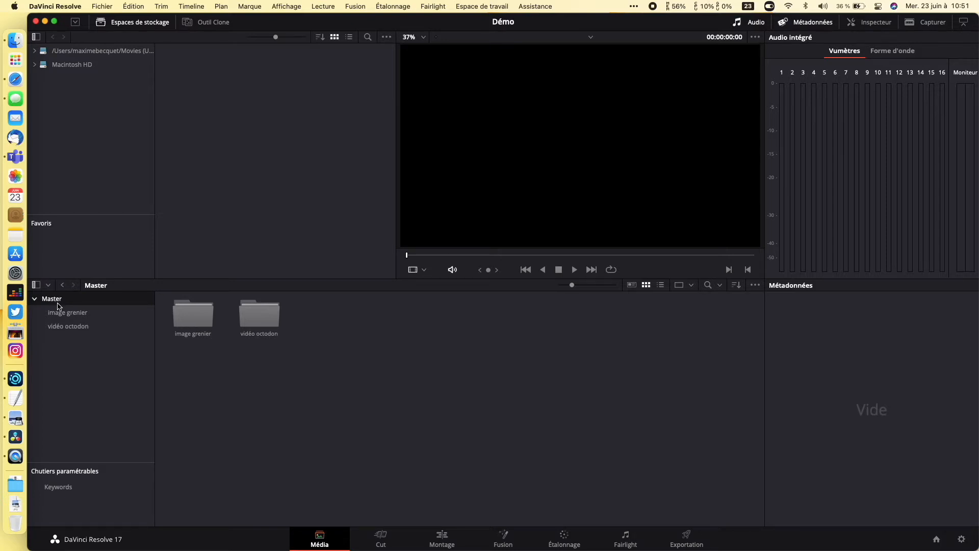
left_click(66, 314)
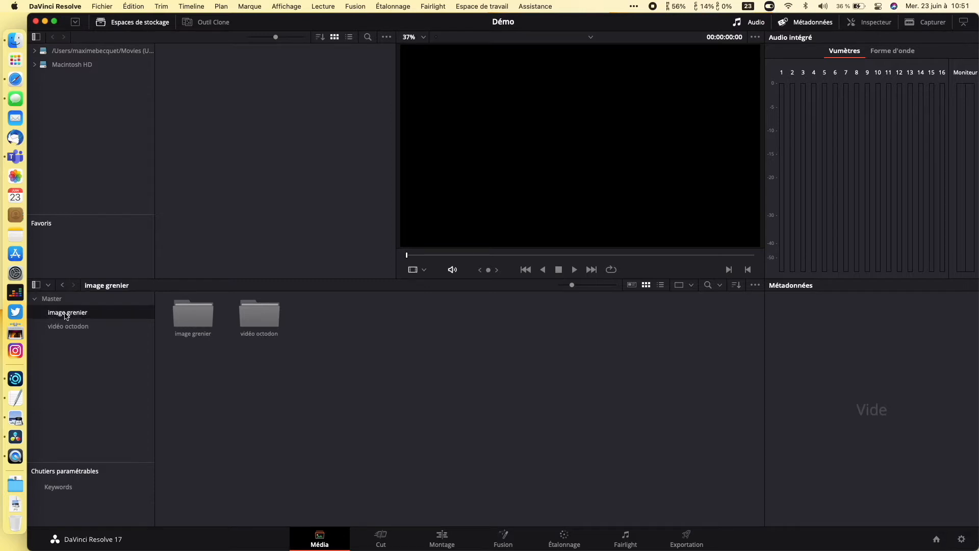
left_click(70, 327)
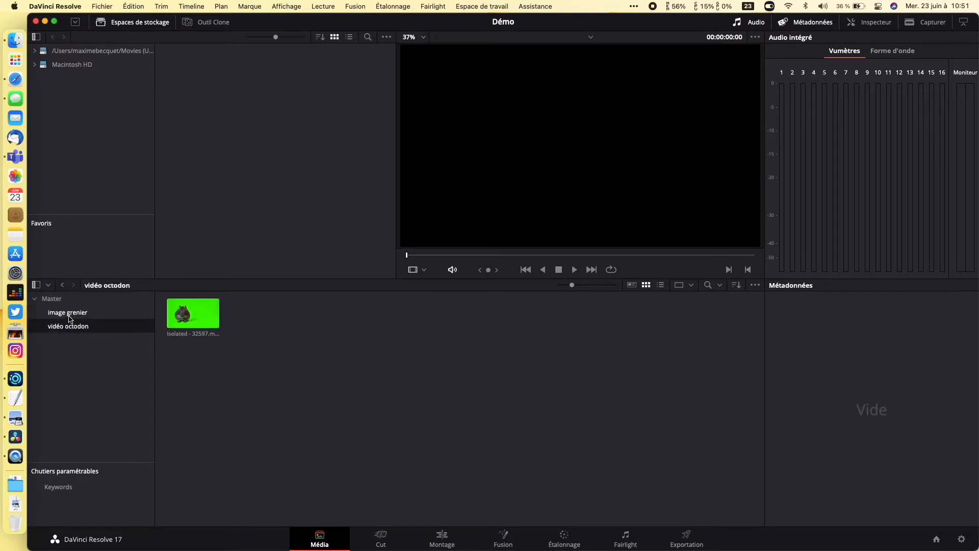
left_click(67, 312)
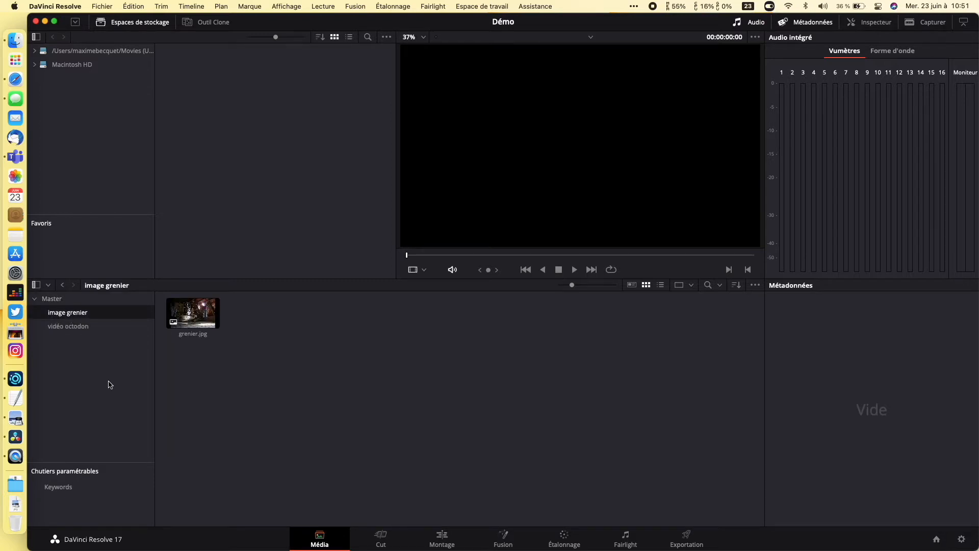
Switch to the Montage page, hide the effects library and inspector, and keep only the media library displayed.
left_click(442, 536)
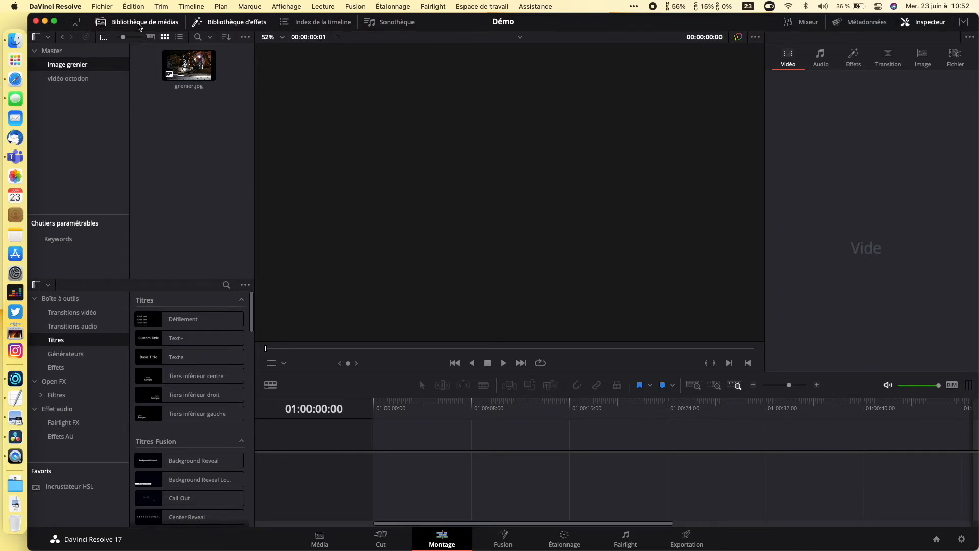
left_click(138, 27)
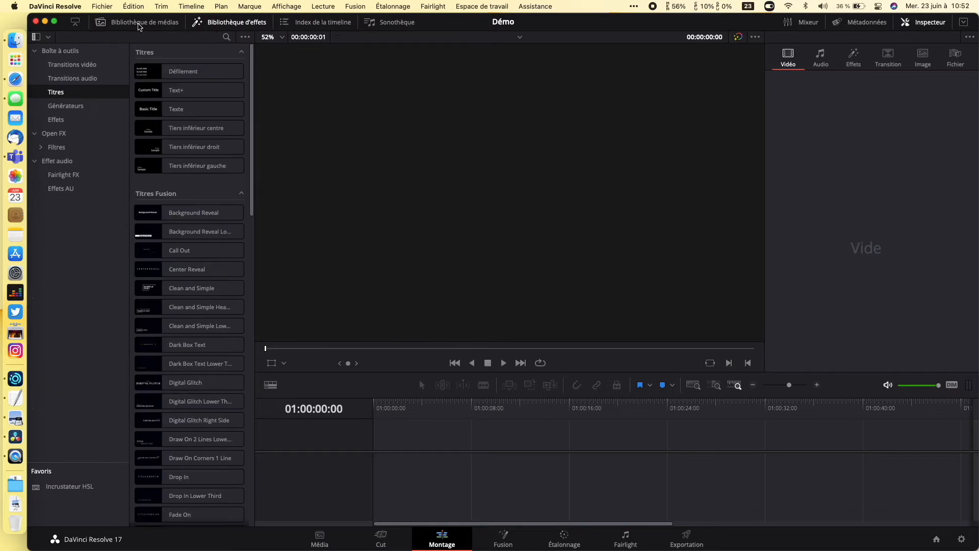
left_click(228, 24)
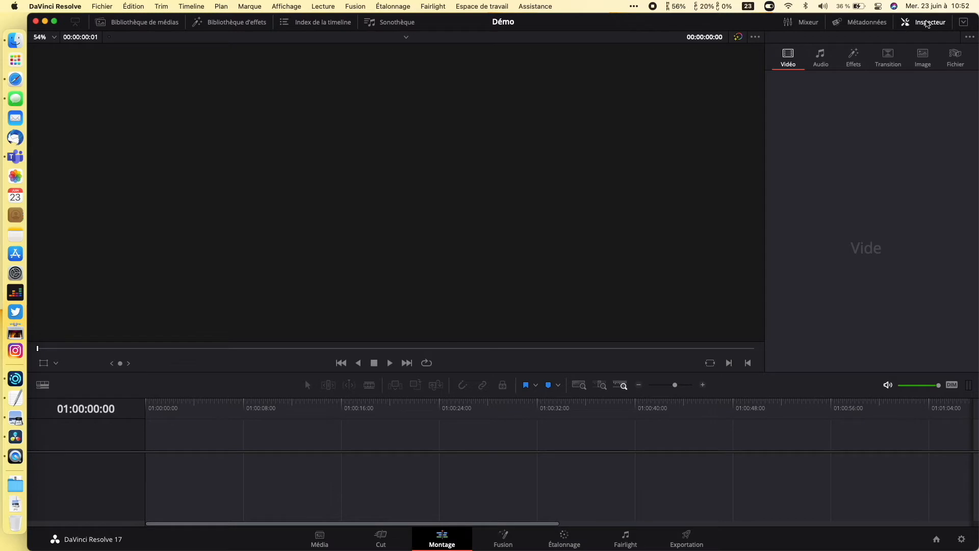
left_click(930, 25)
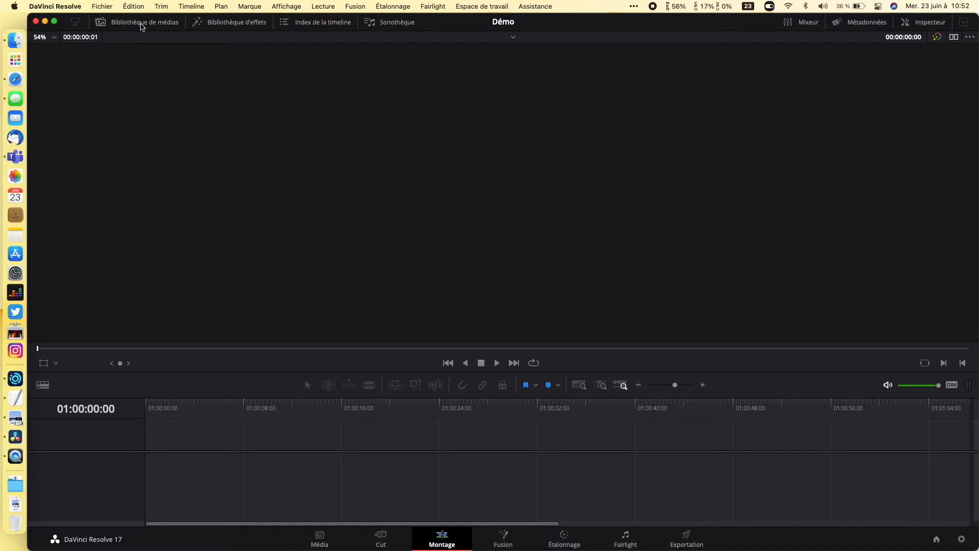
left_click(141, 24)
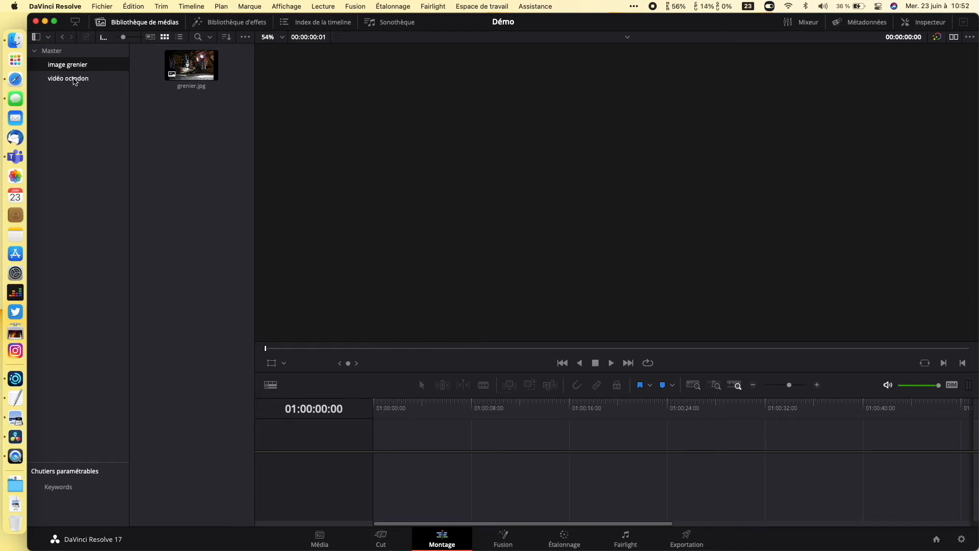
Place grenier.jpg from the image grenier bin at the timeline's start and extend the clip to about 13 seconds.
left_click(74, 80)
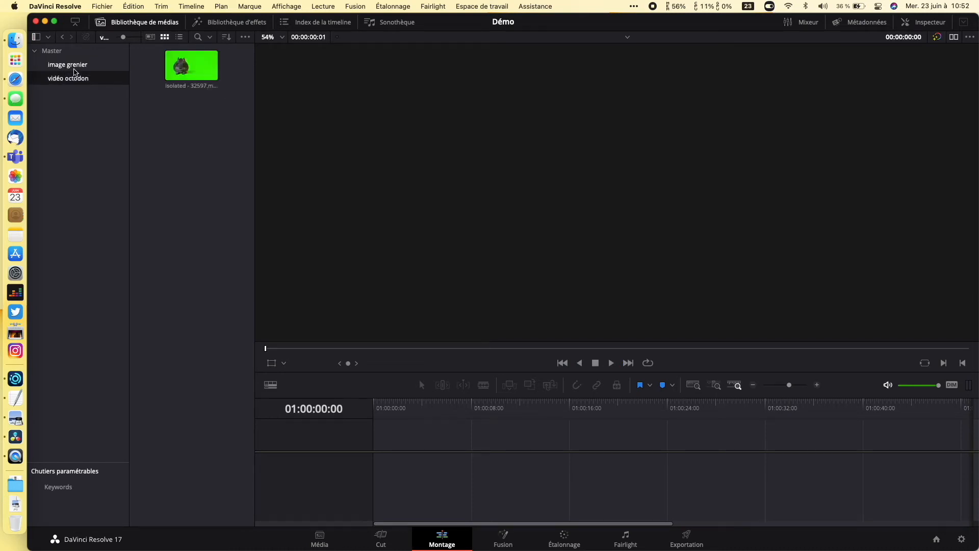
left_click(76, 68)
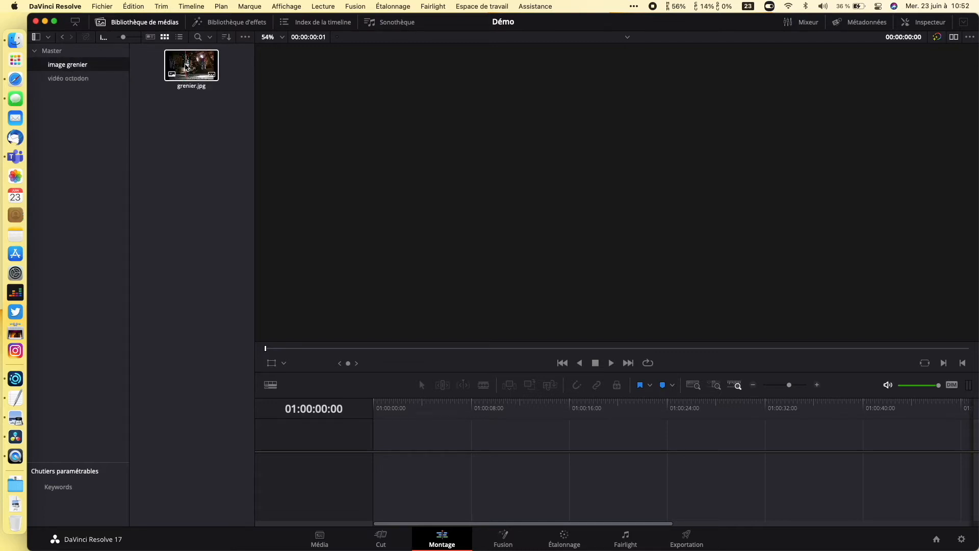
left_click_drag(184, 65, 378, 453)
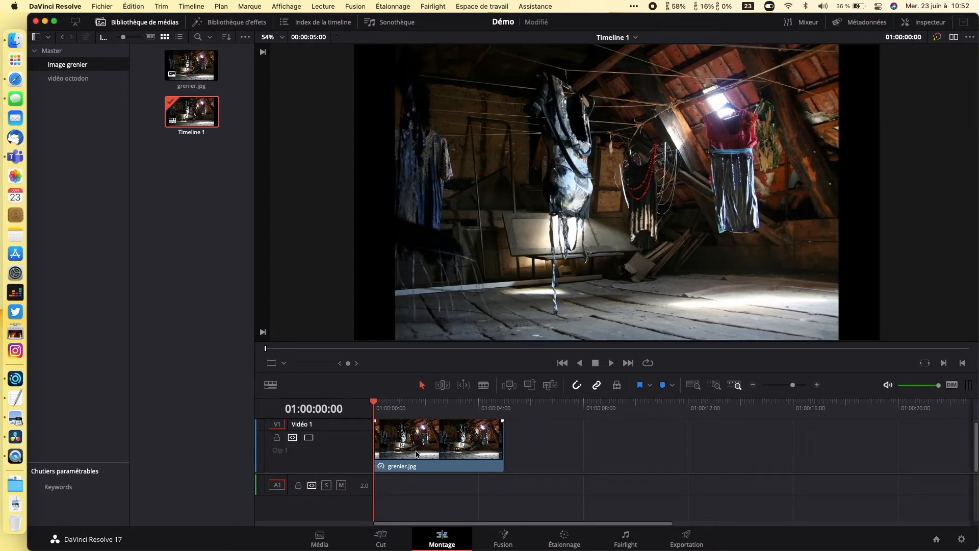
left_click_drag(507, 447, 723, 445)
left_click(553, 453)
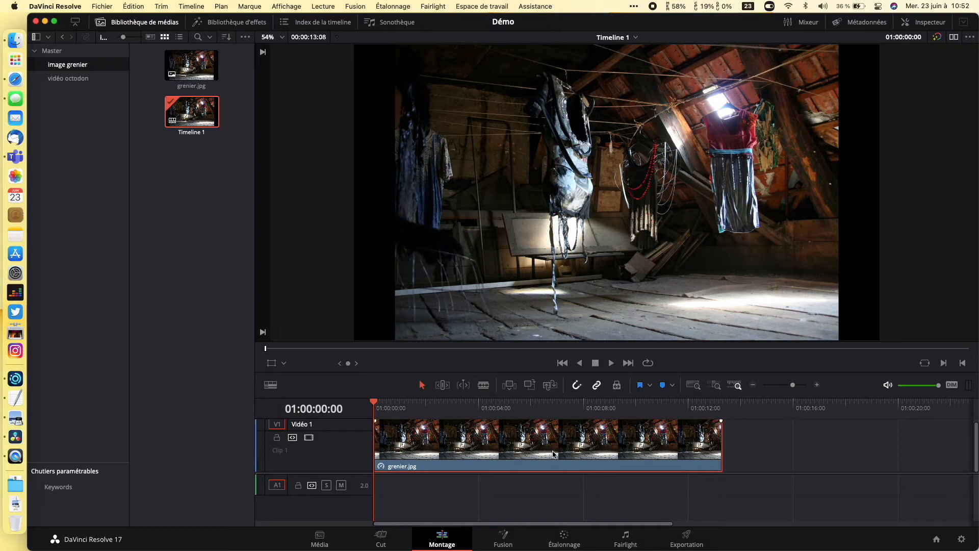
In the inspector, set the grenier.jpg clip's zoom to 1.360 and its X position to -11, and save the project.
left_click(928, 27)
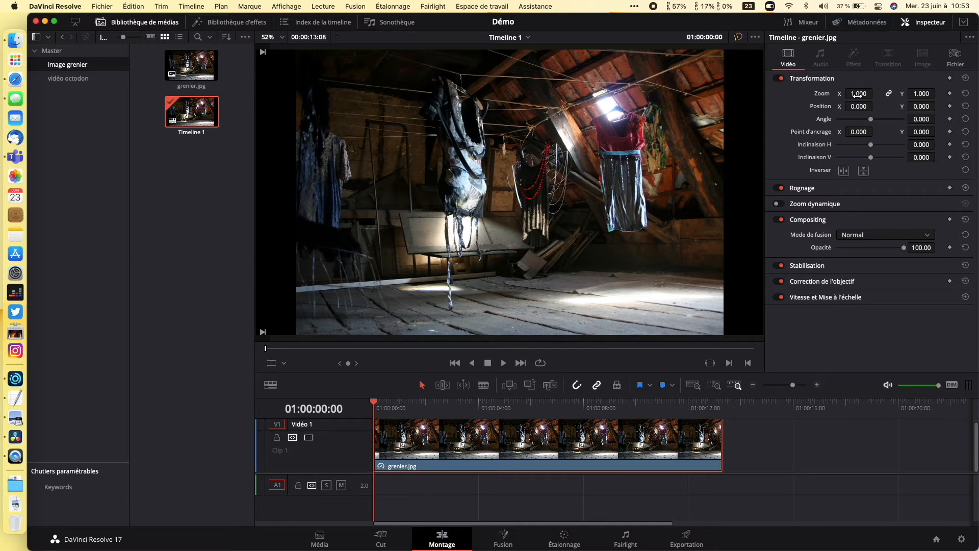
mouse_move(857, 93)
left_mouse_down()
mouse_move(871, 94)
mouse_move(859, 93)
mouse_move(848, 107)
mouse_move(857, 109)
left_mouse_up()
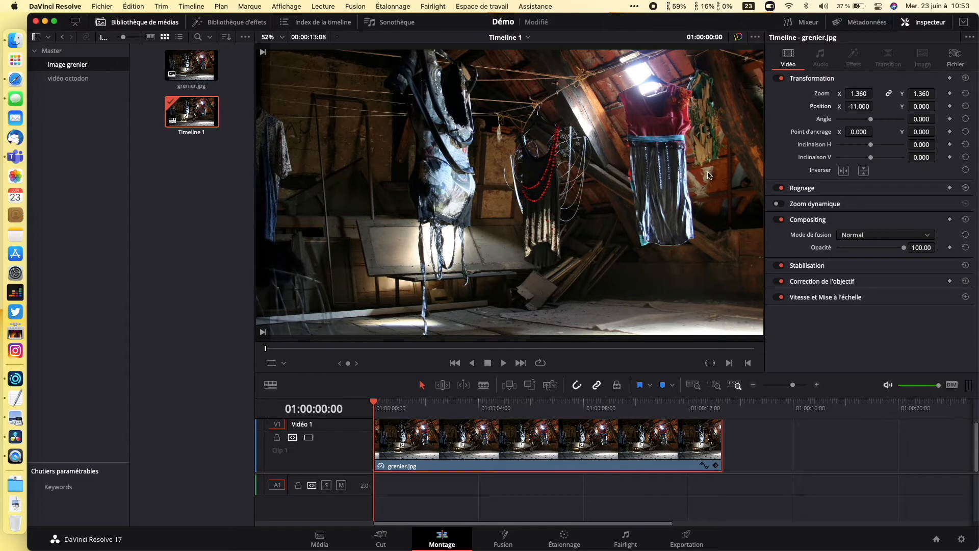
key("super+s")
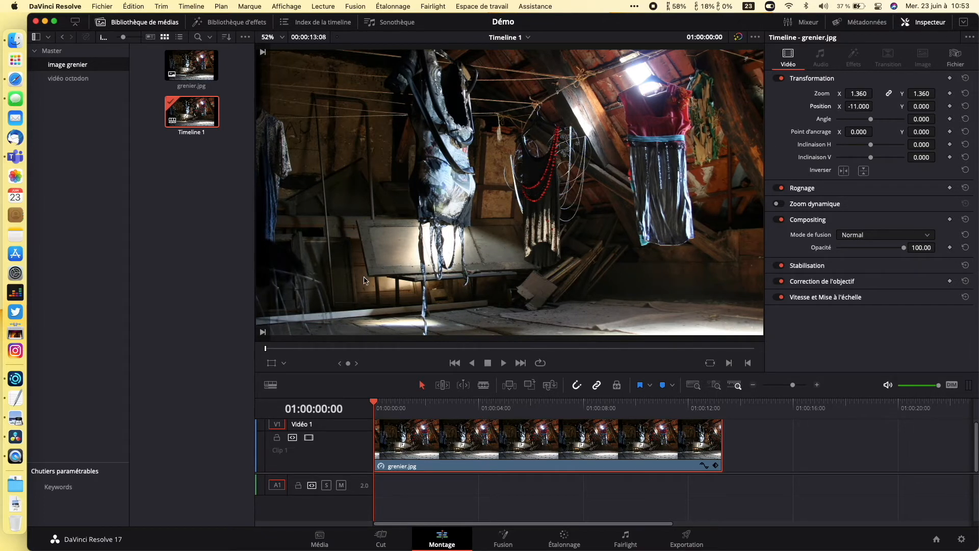
With the viewer's Transformation overlay, enlarge grenier.jpg to about 1.93 zoom, reposition it to about X -505, Y 444, and save the project.
left_click(284, 364)
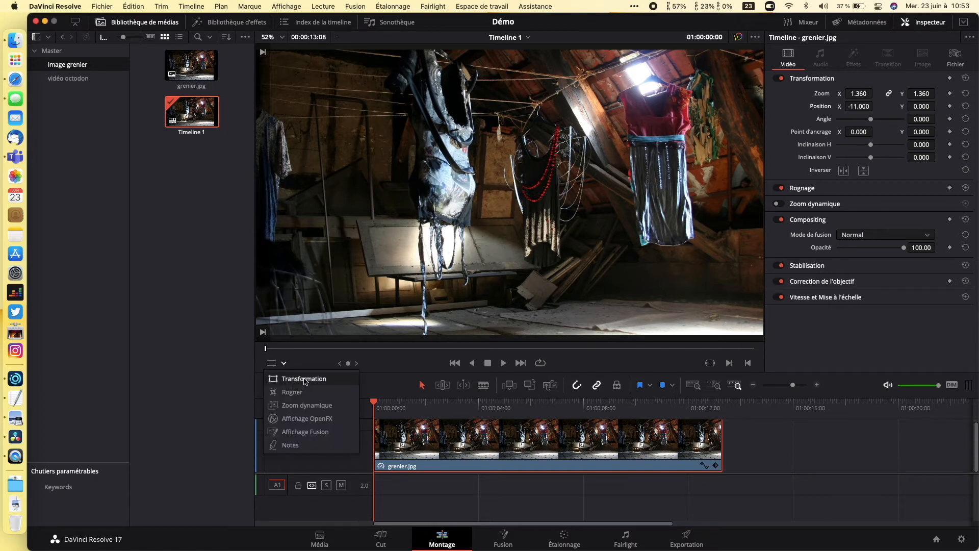
left_click(279, 365)
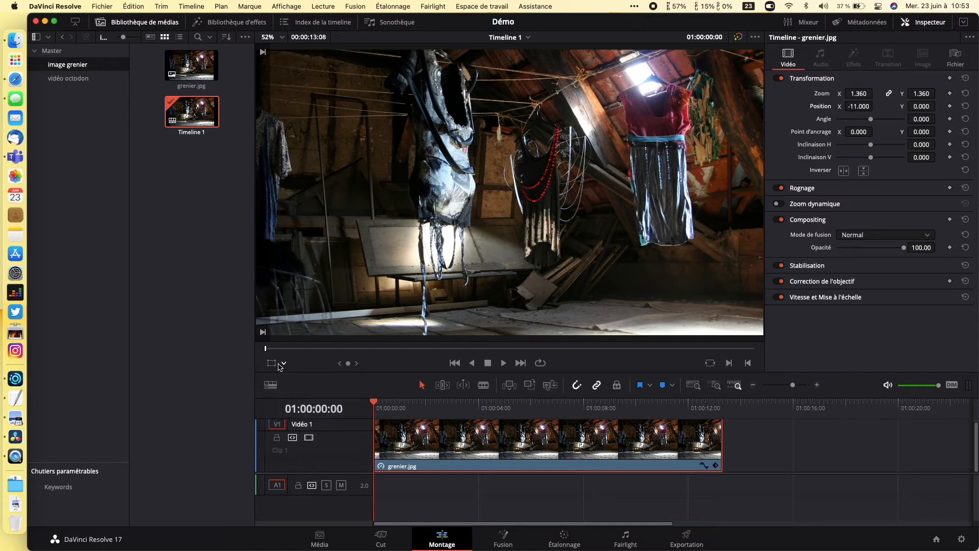
left_click(271, 364)
left_click_drag(516, 258, 535, 250)
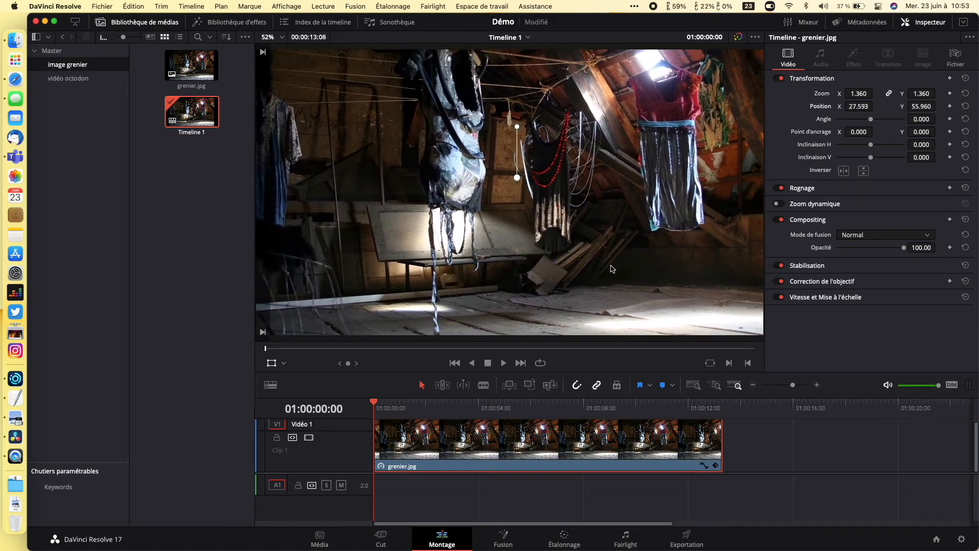
left_click_drag(611, 264, 520, 193)
left_click_drag(673, 264, 797, 363)
mouse_move(715, 289)
left_mouse_down()
mouse_move(665, 228)
mouse_move(717, 300)
left_mouse_up()
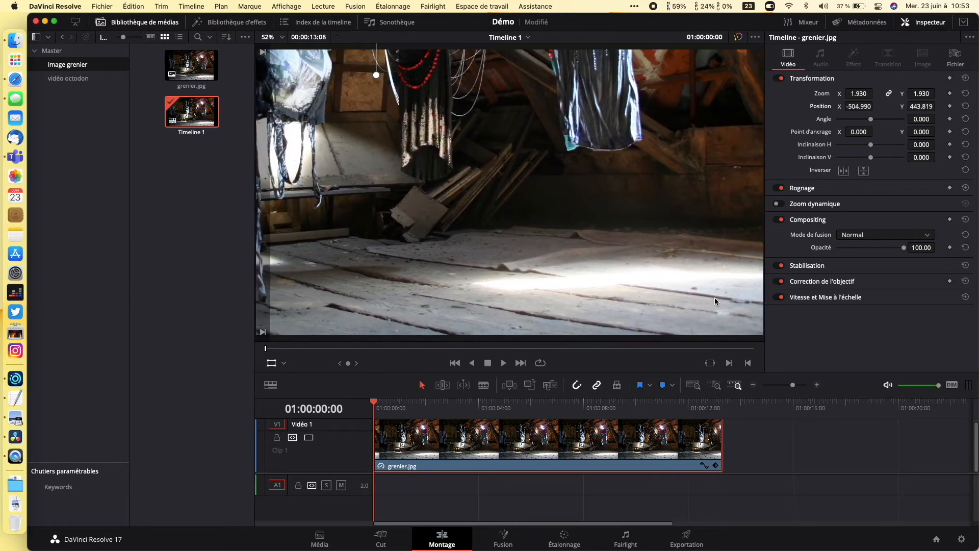
key("super+s")
left_click(282, 40)
left_click(279, 52)
Place Isolated - 32597.mp4 on a new video track above grenier.jpg at the timeline's start, and enlarge the timeline area.
left_click(433, 448)
left_click(60, 81)
left_click(181, 65)
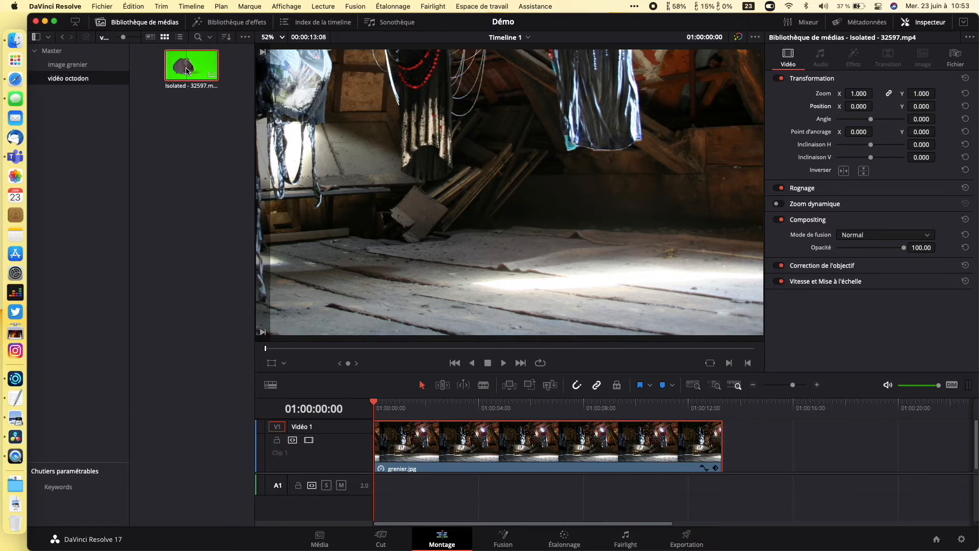
left_click_drag(181, 65, 377, 439)
scroll(427, 459, "down", 3)
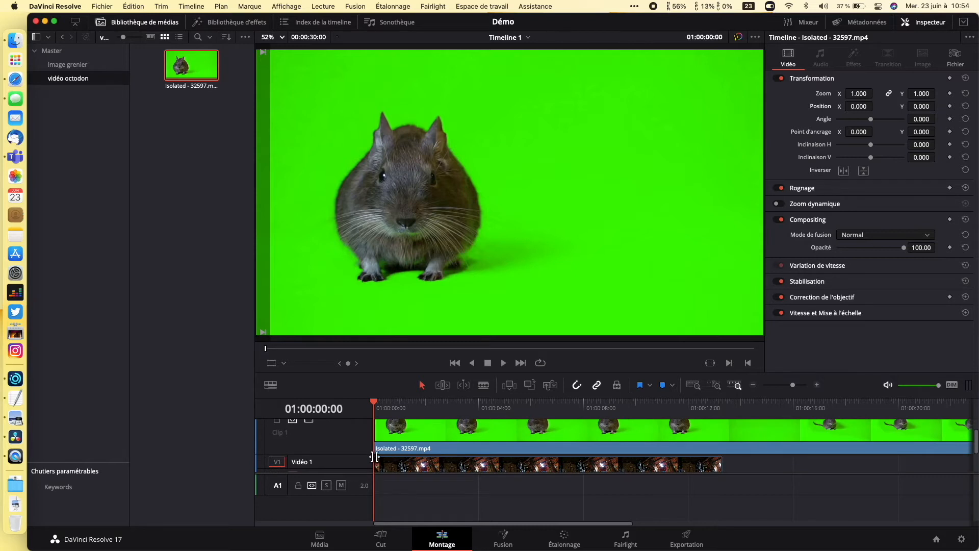
left_click_drag(376, 376, 383, 284)
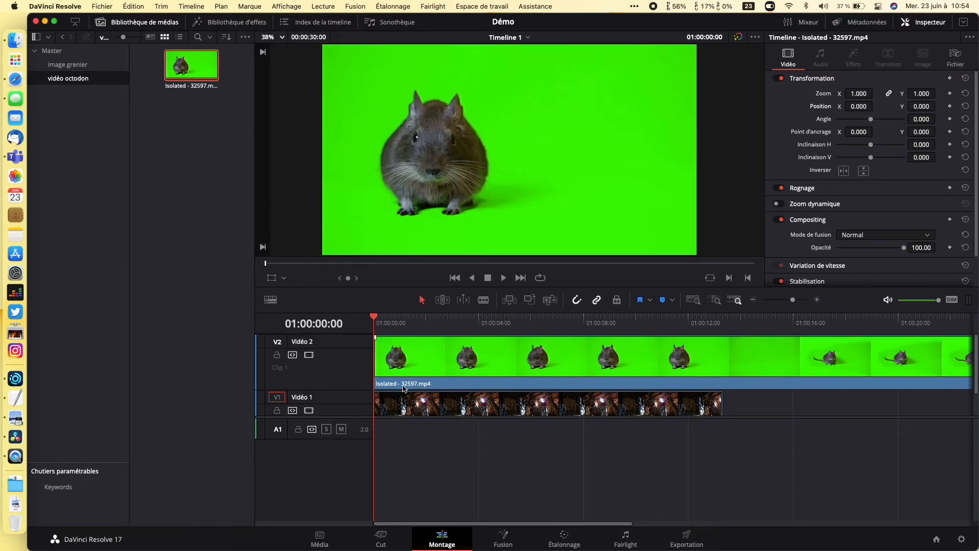
Enlarge the video tracks, cut Isolated - 32597.mp4 at 01:00:15:01, and delete the part after the cut.
left_click_drag(361, 419, 367, 470)
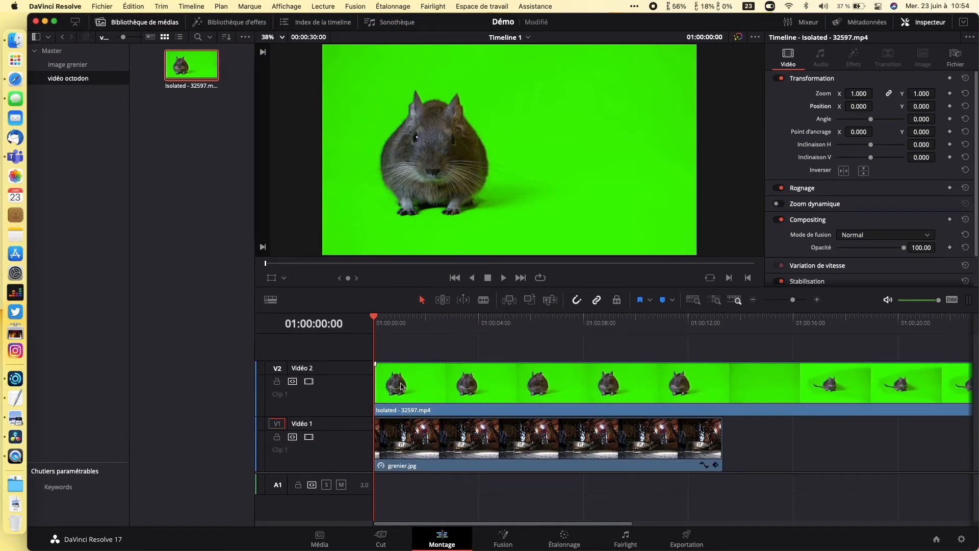
left_click(374, 318)
left_click_drag(400, 320, 766, 341)
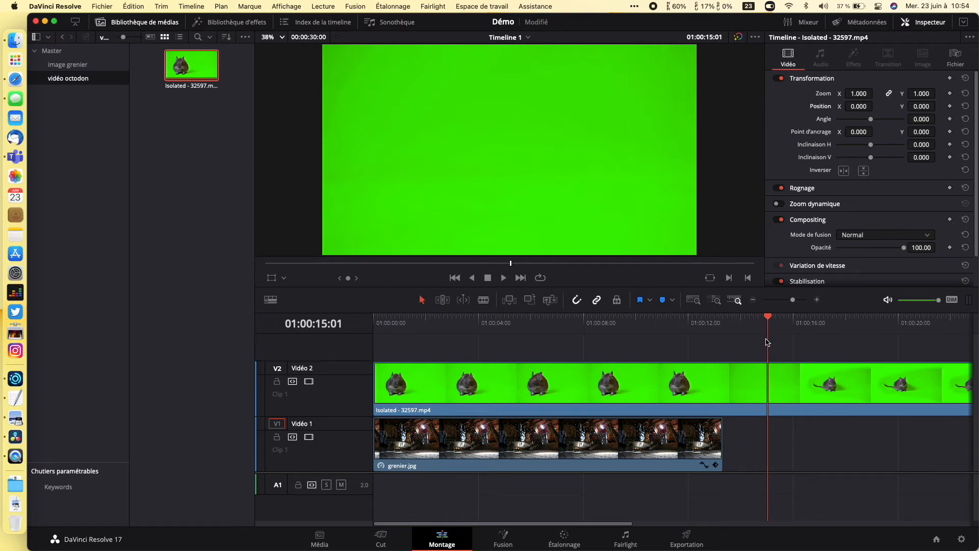
left_click(484, 301)
left_click(769, 383)
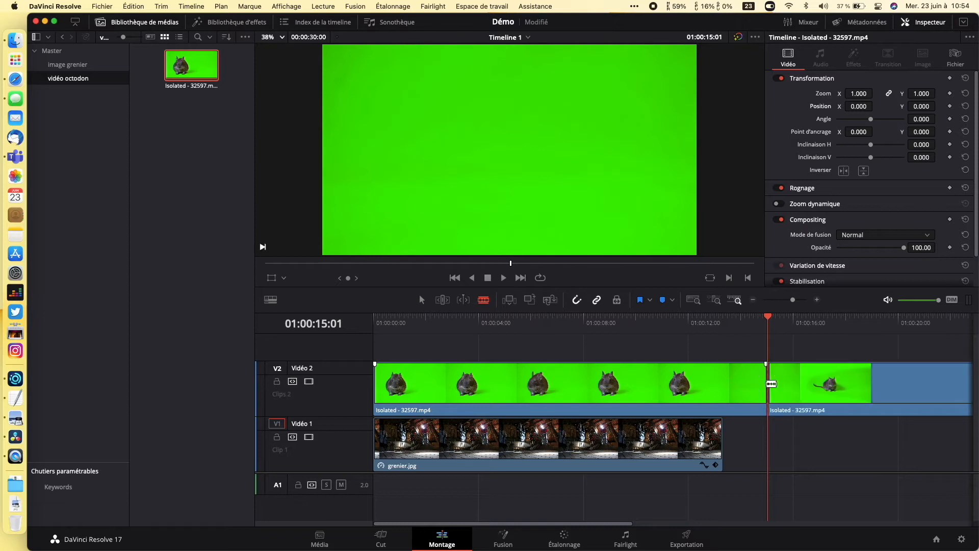
key("a")
left_click(791, 381)
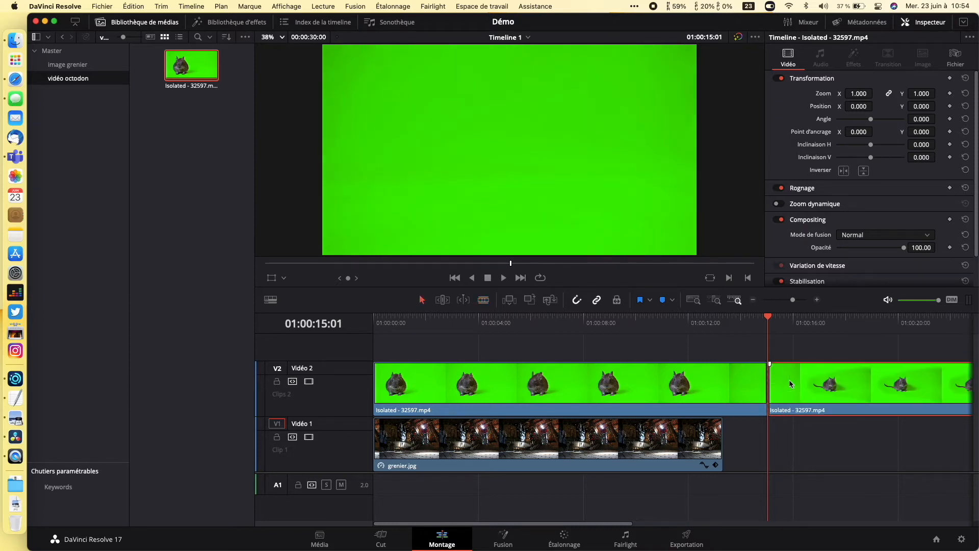
key("BackSpace")
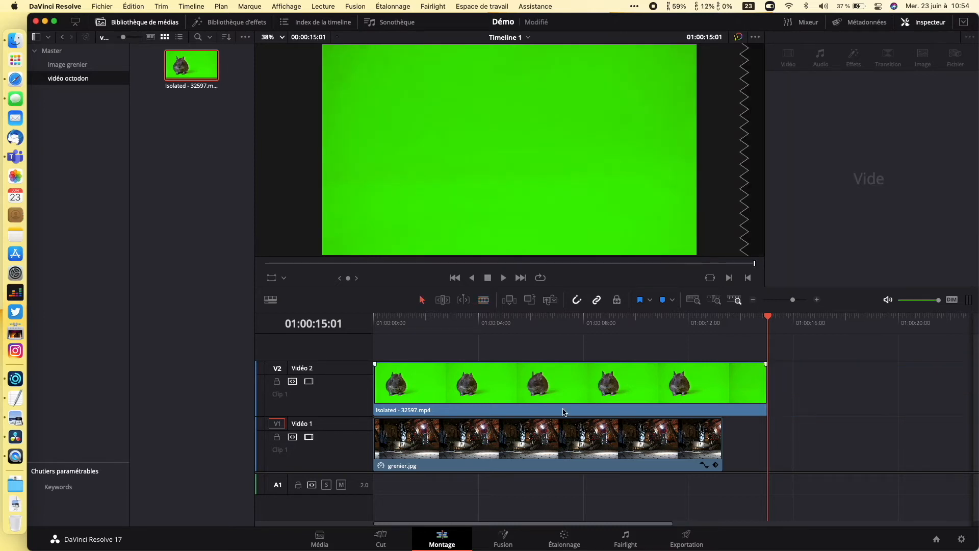
Trim the beginning of Isolated - 32597.mp4 to leave about 9.6 seconds starting at the timeline's start, and return the playhead there.
left_click_drag(378, 383, 418, 386)
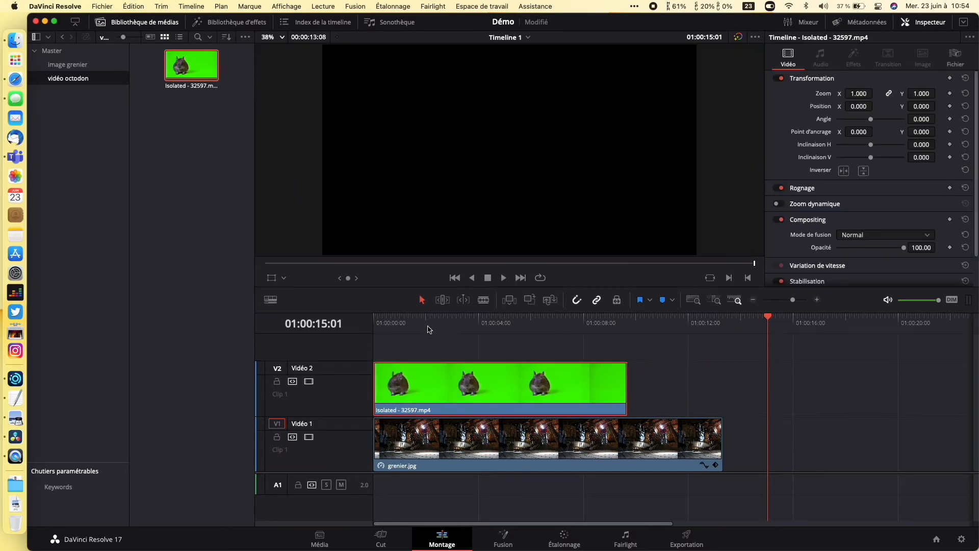
left_click(417, 317)
left_click_drag(429, 319, 374, 347)
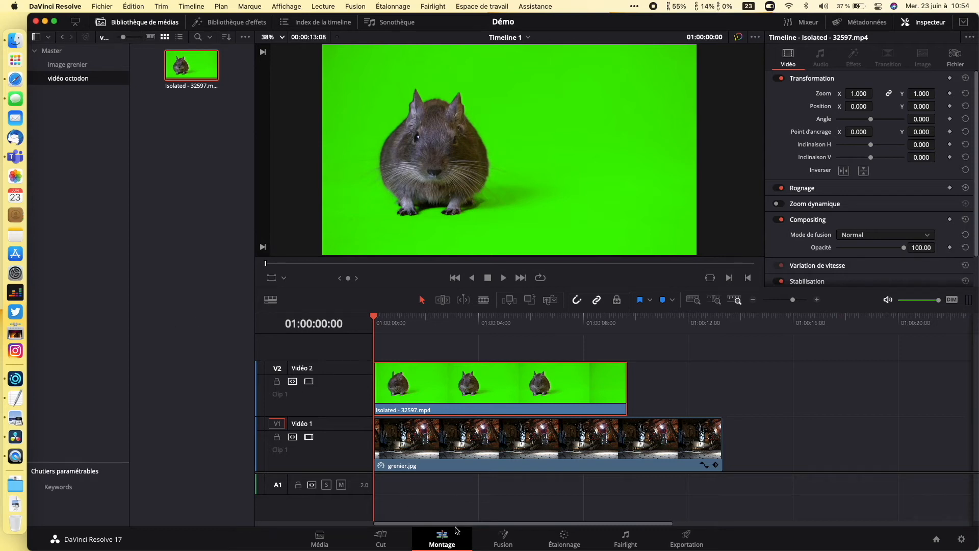
Apply the Open FX keying effect Incrustateur HSL from the effects library to the Isolated - 32597.mp4 clip.
left_click(232, 25)
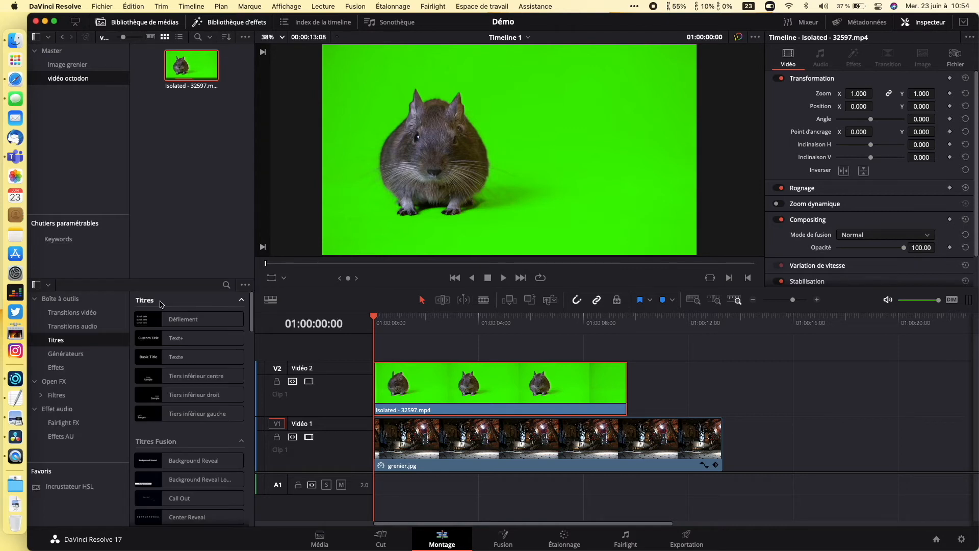
left_click(54, 382)
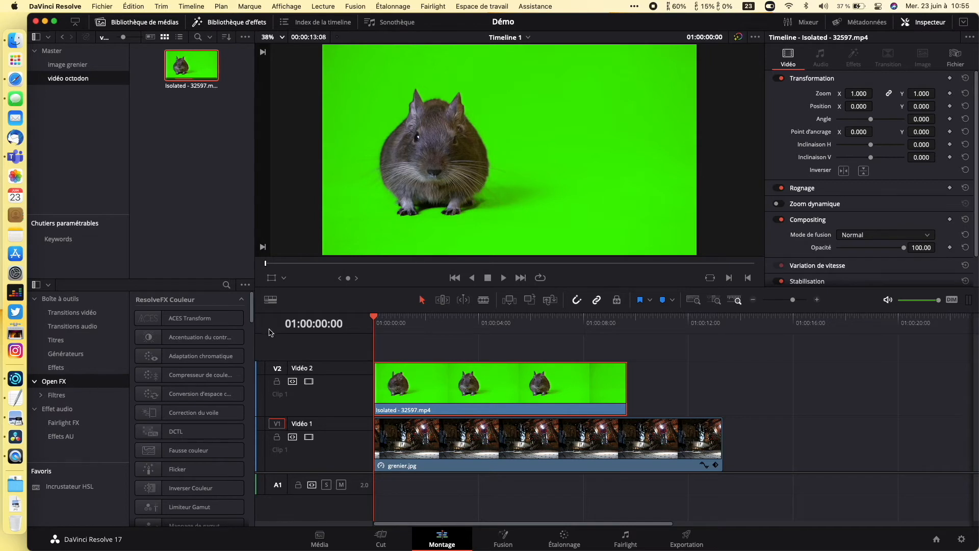
left_click_drag(254, 307, 255, 390)
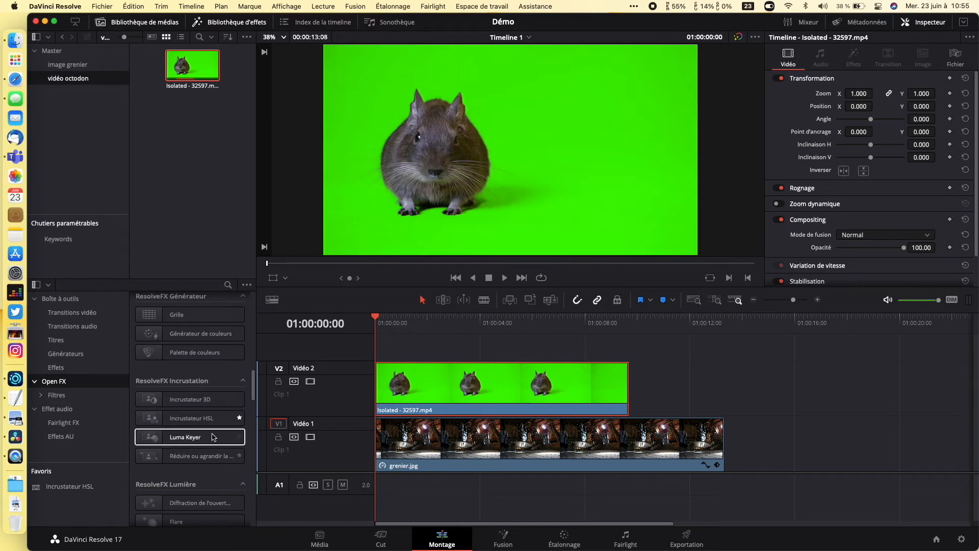
left_click(239, 437)
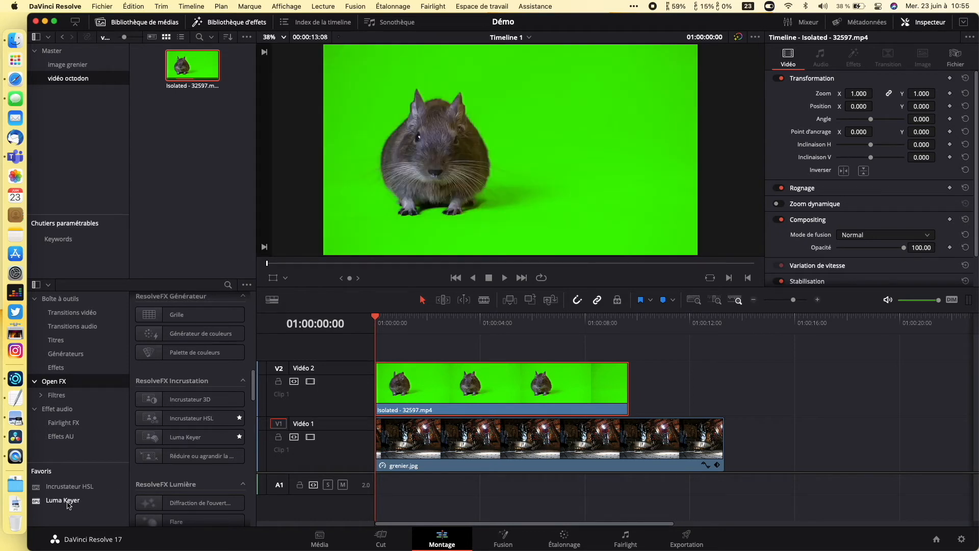
left_click(240, 438)
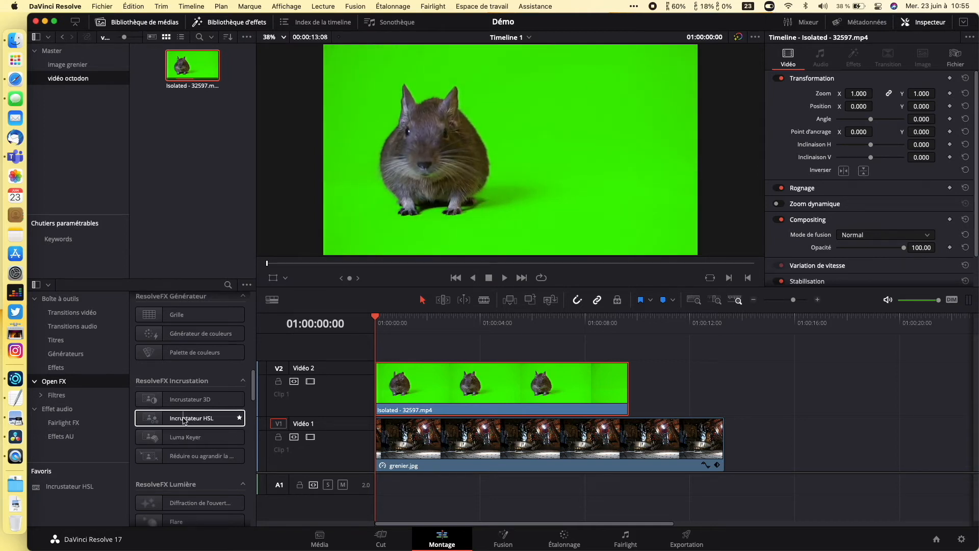
left_click(184, 419)
left_click_drag(184, 419, 471, 386)
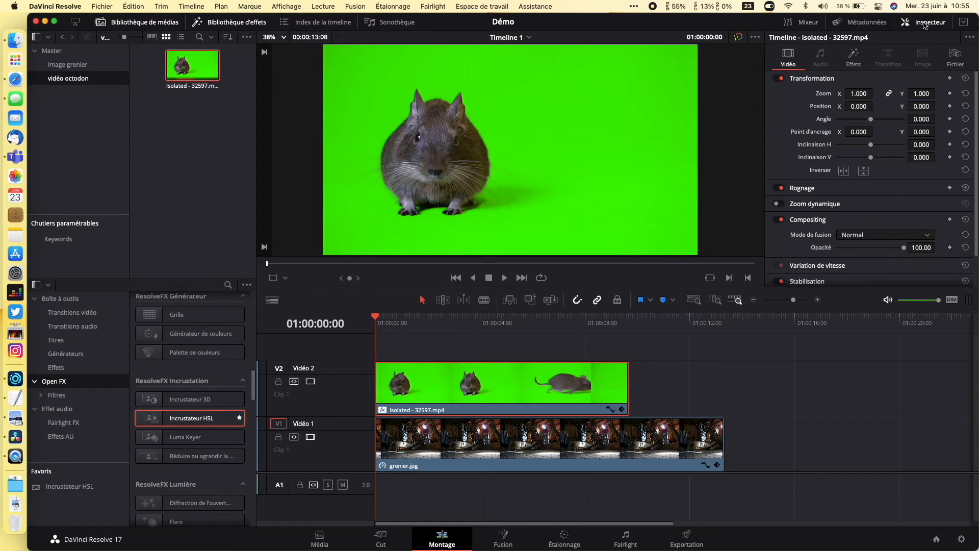
Turn on the viewer's Affichage OpenFX overlay and sample the green background beside the octodon with the Incrustateur HSL picker.
left_click(854, 57)
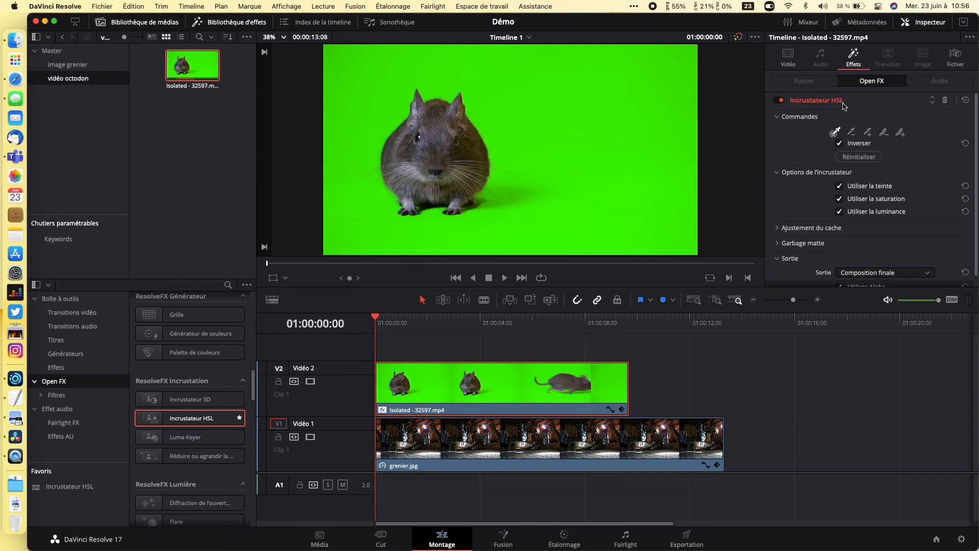
left_click(836, 134)
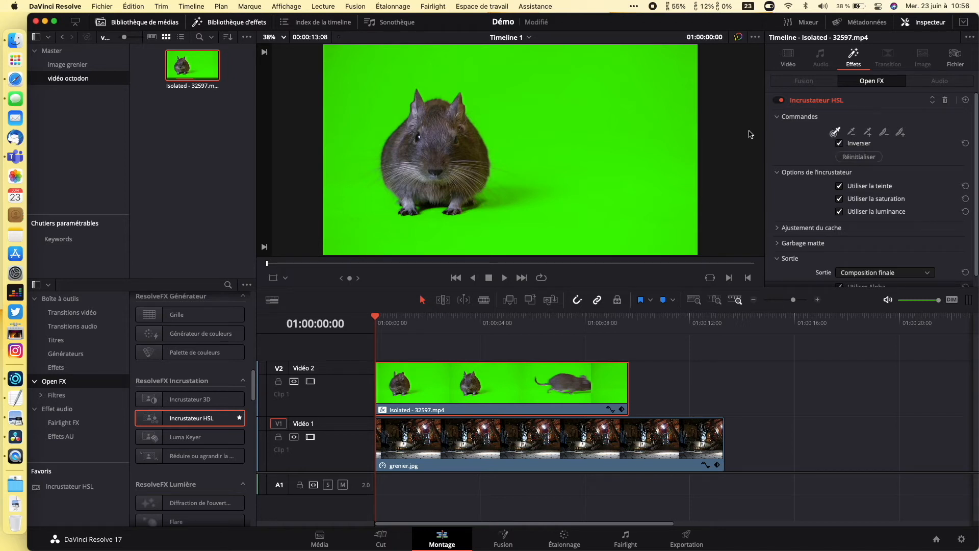
left_click(519, 143)
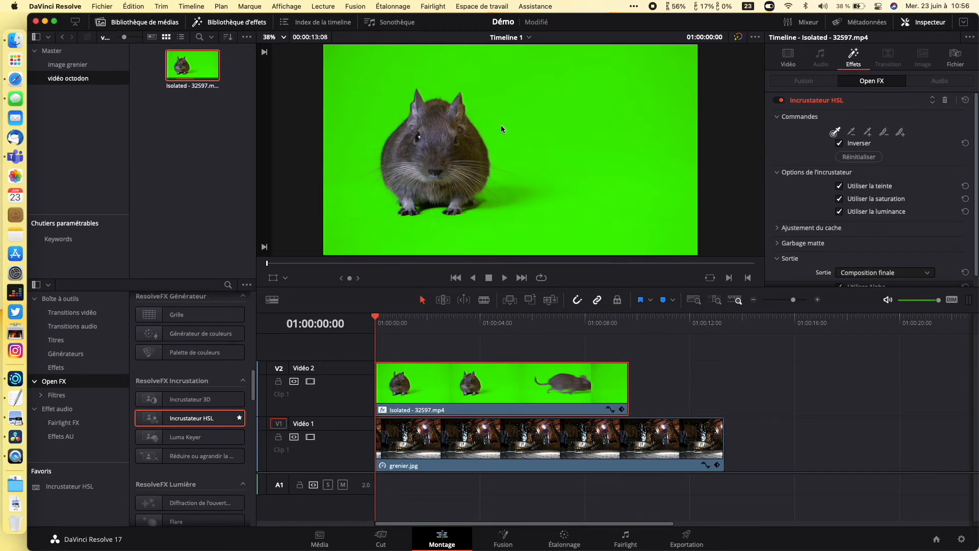
left_click(285, 279)
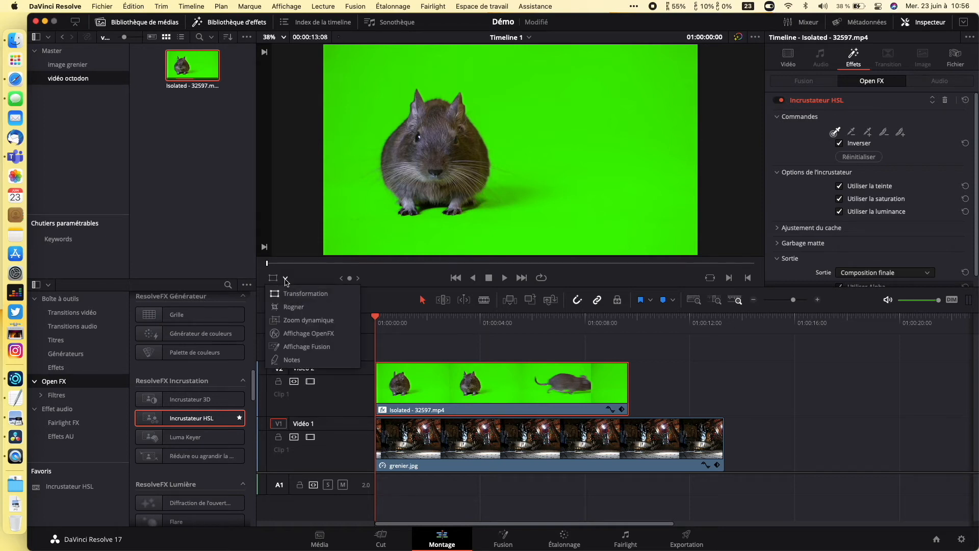
left_click(300, 335)
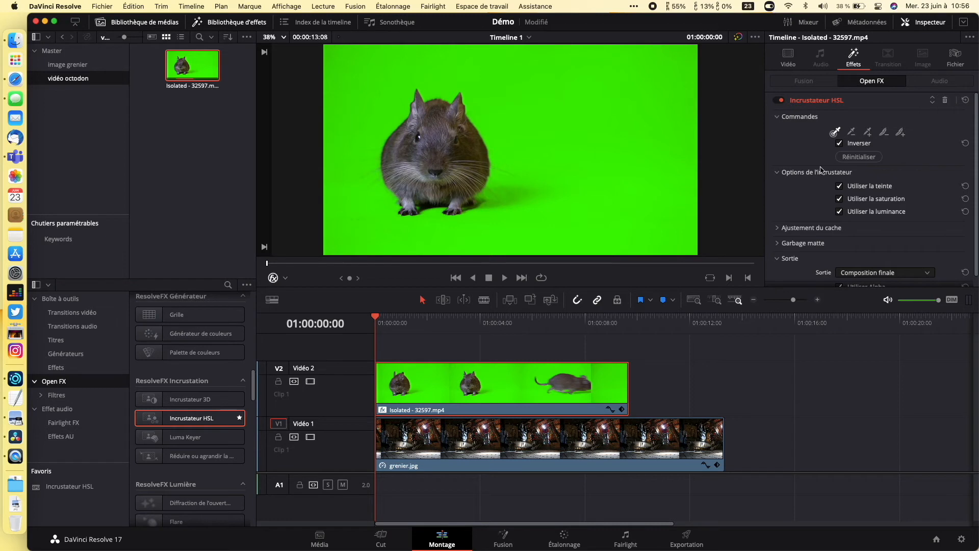
left_click(836, 132)
left_click(515, 134)
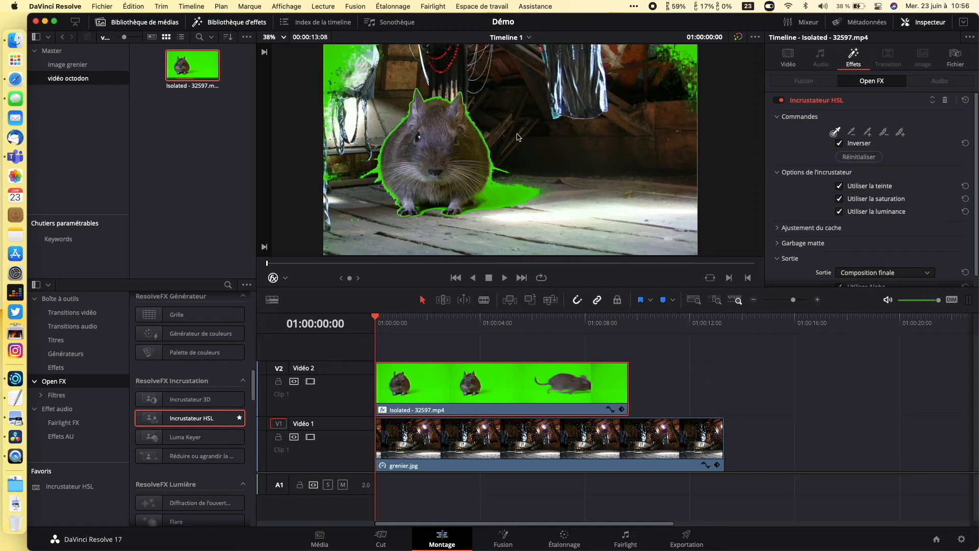
left_click(521, 193)
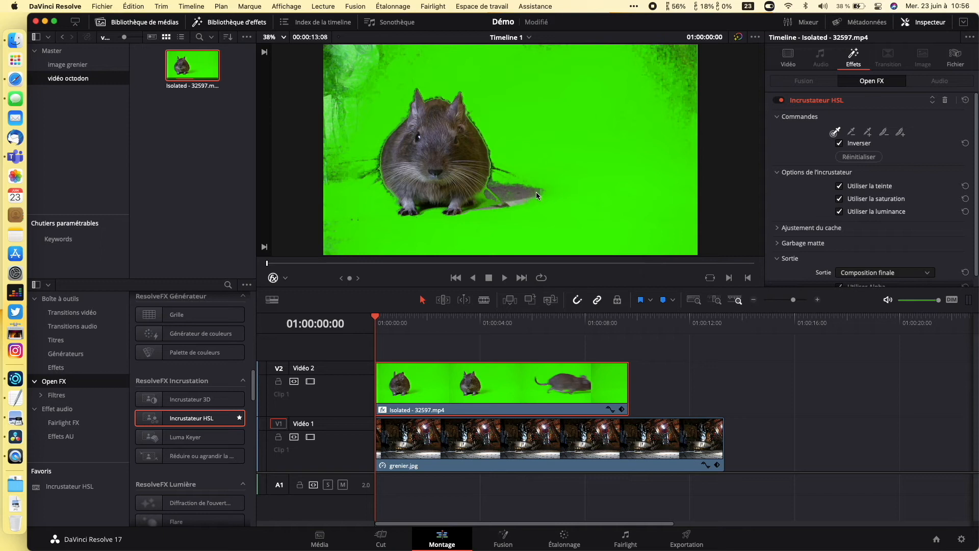
left_click(509, 133)
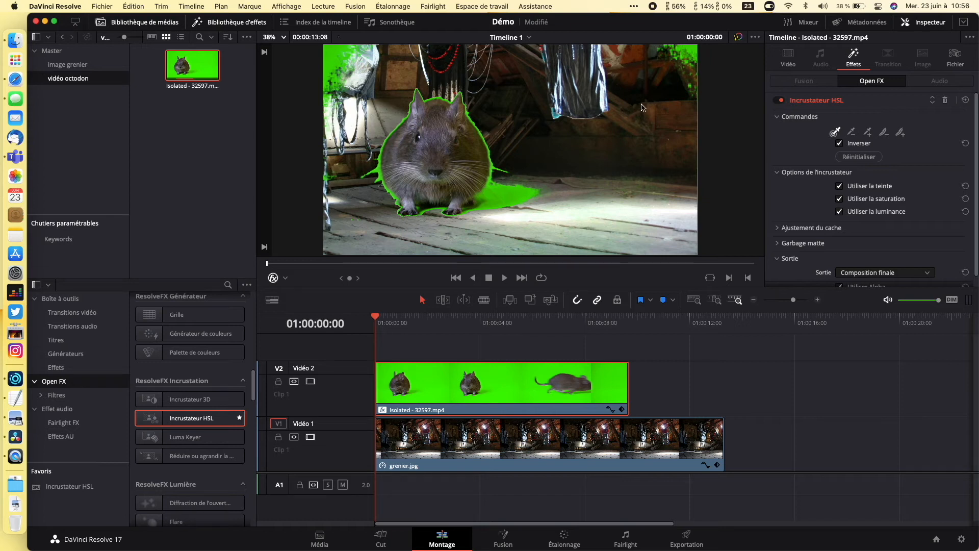
Add the darker green shadow areas beside the octodon to the keyed colour range with the additive picker.
left_click(868, 133)
left_click(528, 191)
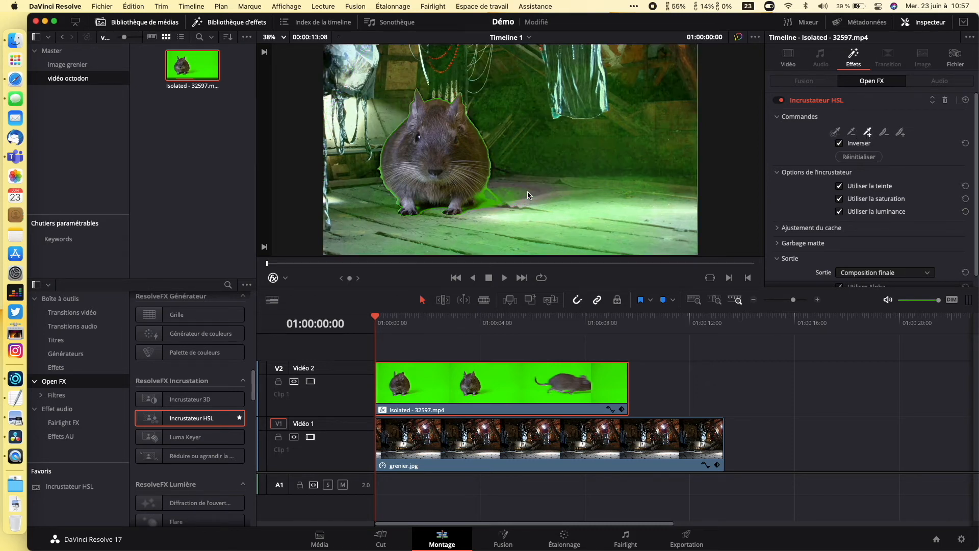
left_click(512, 200)
left_click(542, 205)
In the keyer's Ajustement du cache settings, raise Nettoyer Noirs to 45.0.
scroll(815, 196, "down", 1)
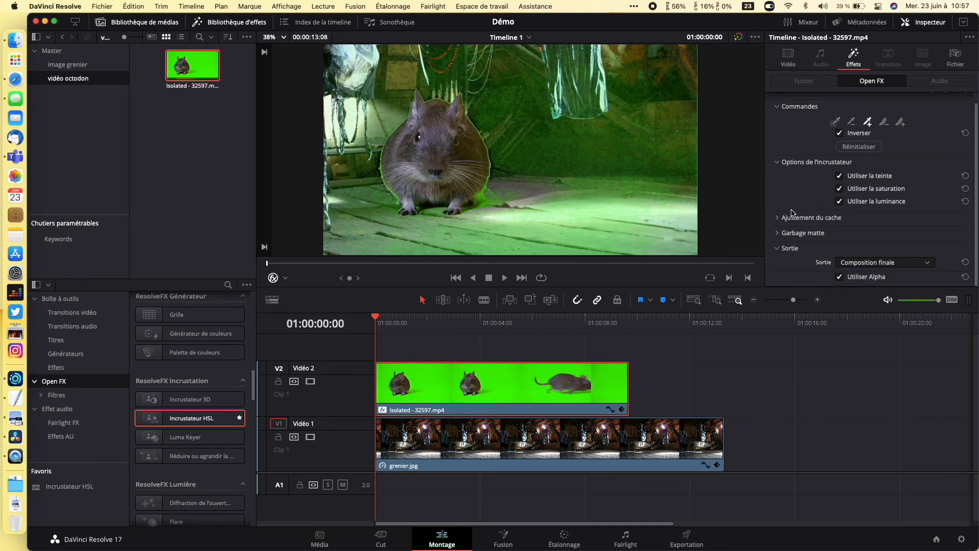
left_click(779, 219)
scroll(826, 219, "down", 4)
scroll(833, 218, "down", 1)
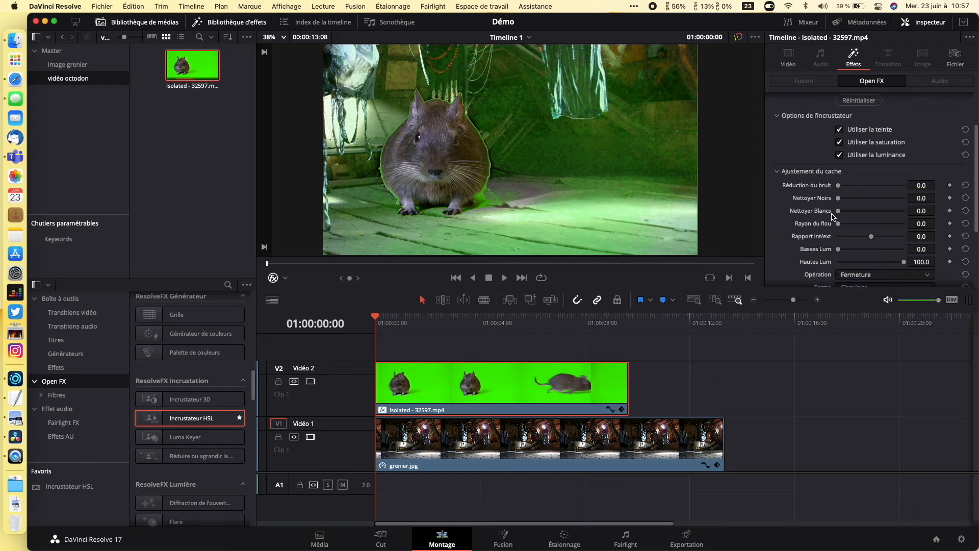
left_click_drag(838, 199, 869, 199)
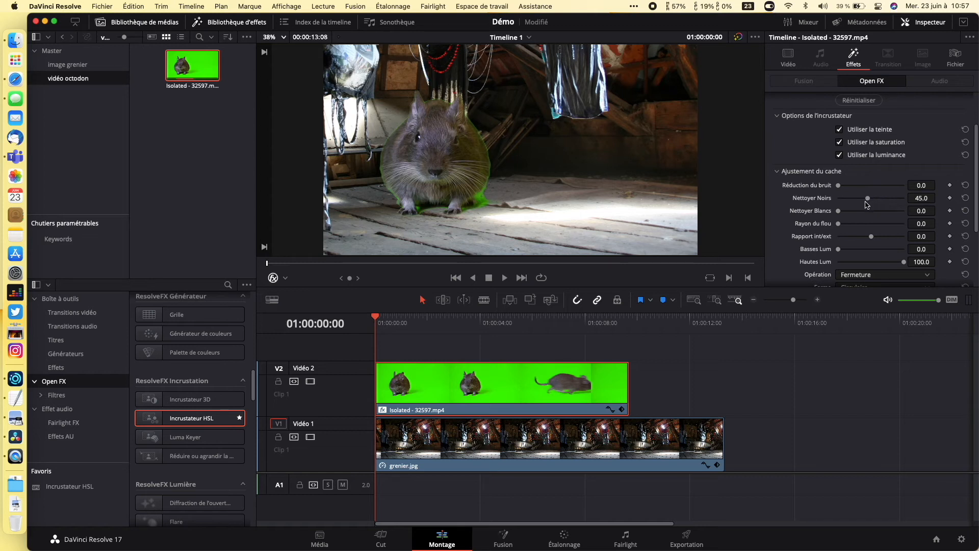
Add the green residue near the octodon's foot to the key, set Nettoyer Noirs to 58.2, and save the project.
scroll(869, 152, "up", 3)
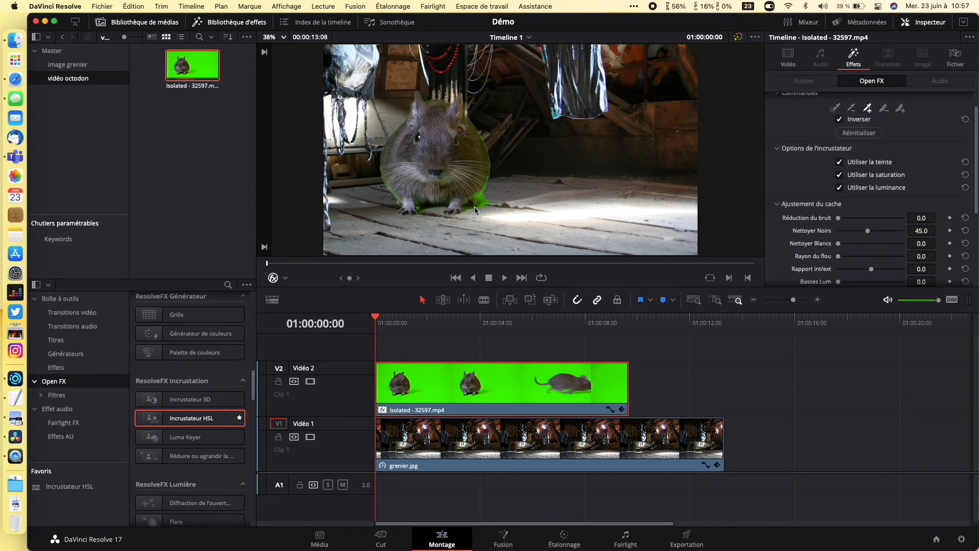
scroll(474, 207, "down", 1)
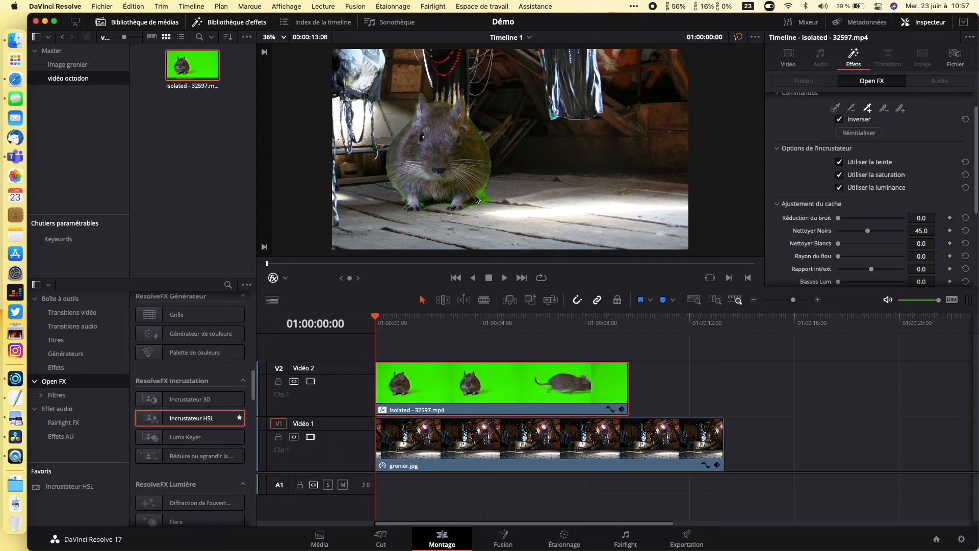
scroll(476, 192, "up", 5)
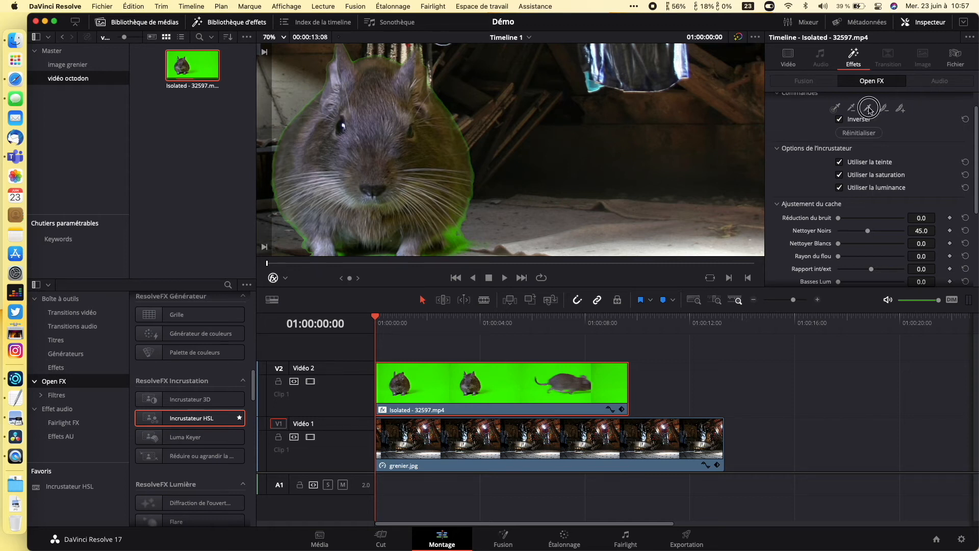
left_click(465, 241)
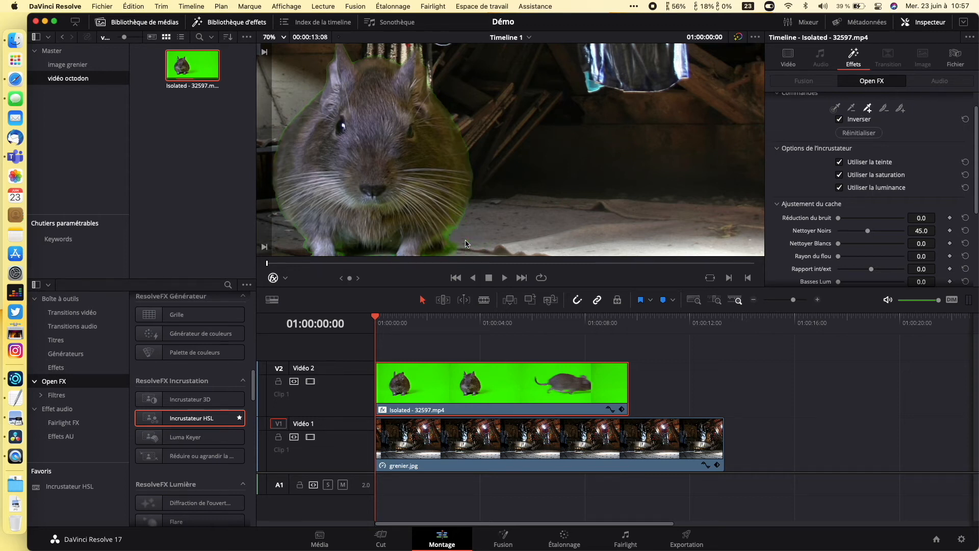
left_click_drag(867, 231, 876, 237)
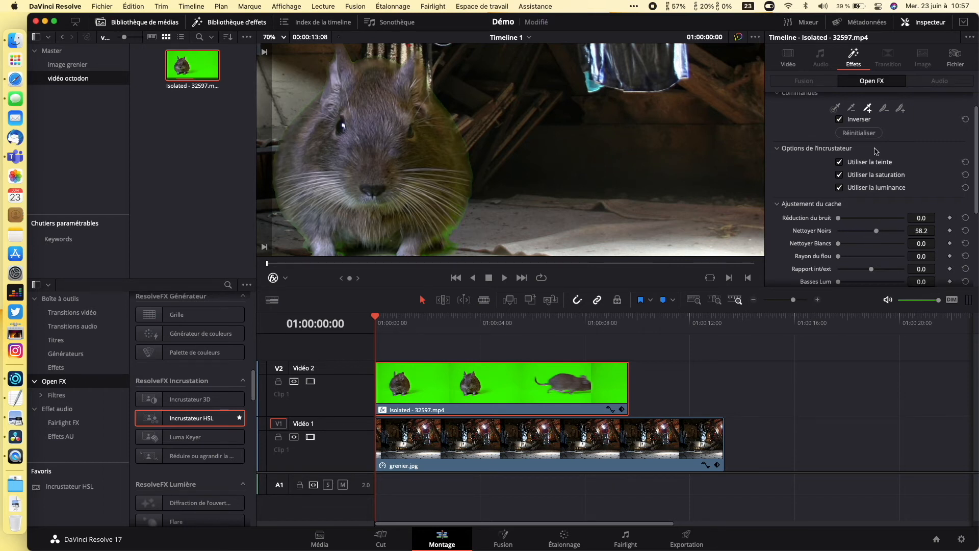
key("super+s")
Add the remaining green beneath the octodon to the key and set Nettoyer Noirs to 47.3.
scroll(535, 209, "up", 3)
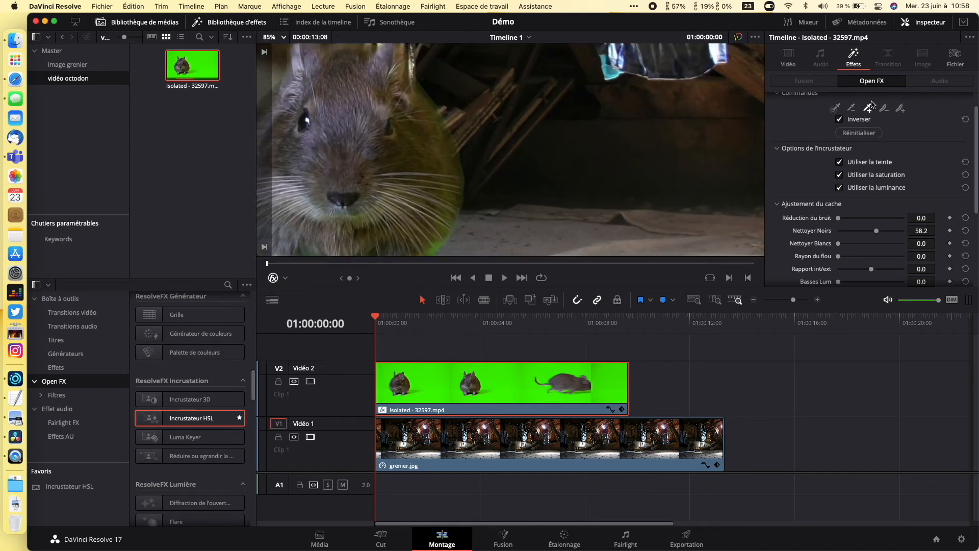
left_click(437, 254)
left_click_drag(876, 231, 869, 232)
scroll(527, 151, "down", 6)
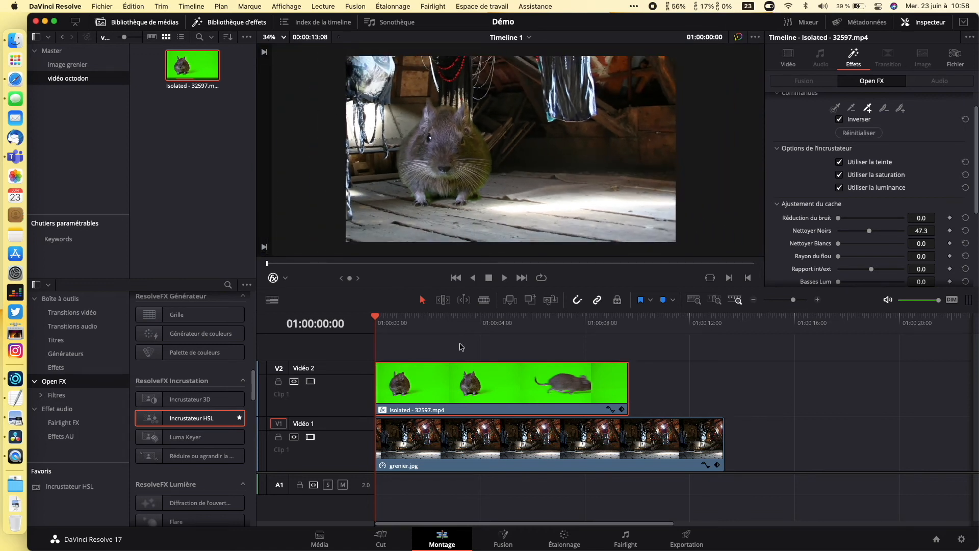
Play back the keyed composite from near the timeline's start, then return the playhead to 01:00:01:06.
left_click(400, 323)
left_click(504, 278)
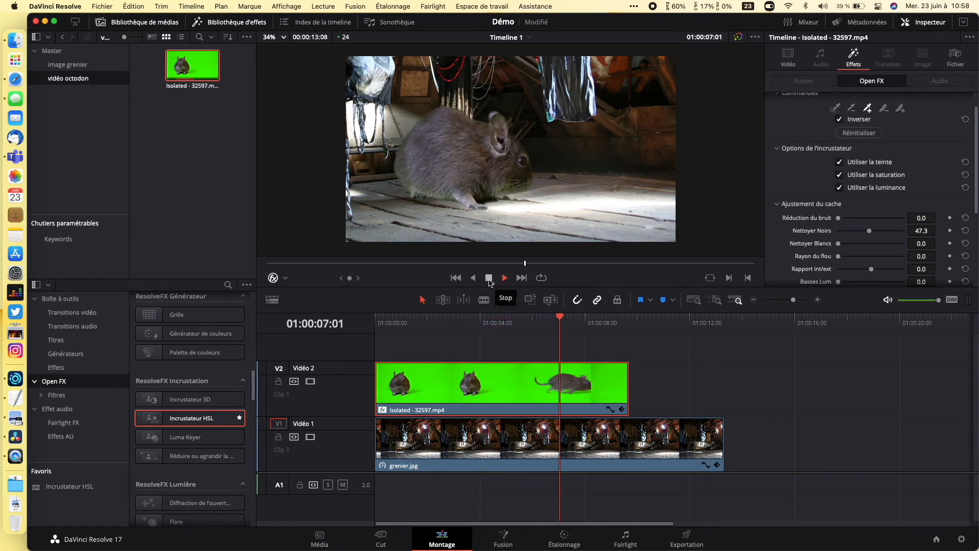
left_click(489, 277)
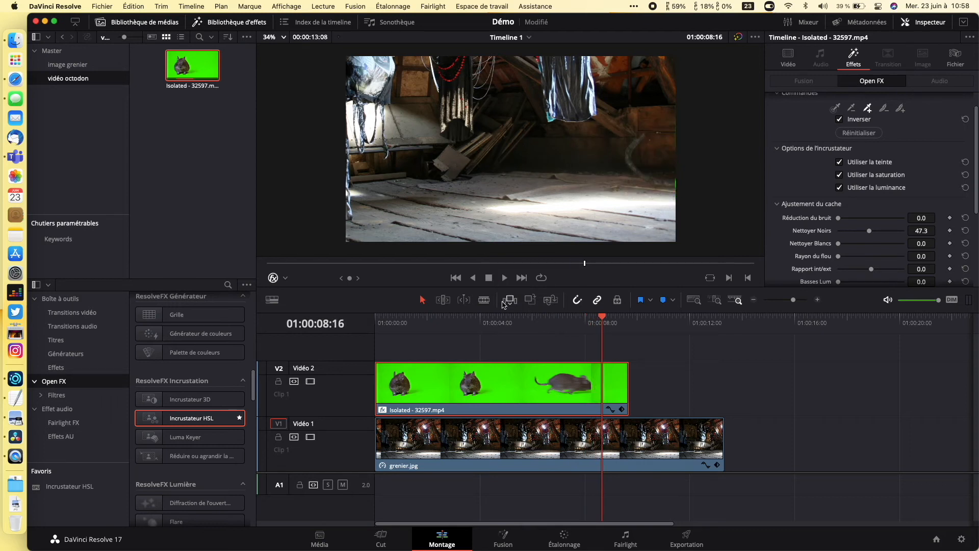
left_click_drag(423, 323, 408, 322)
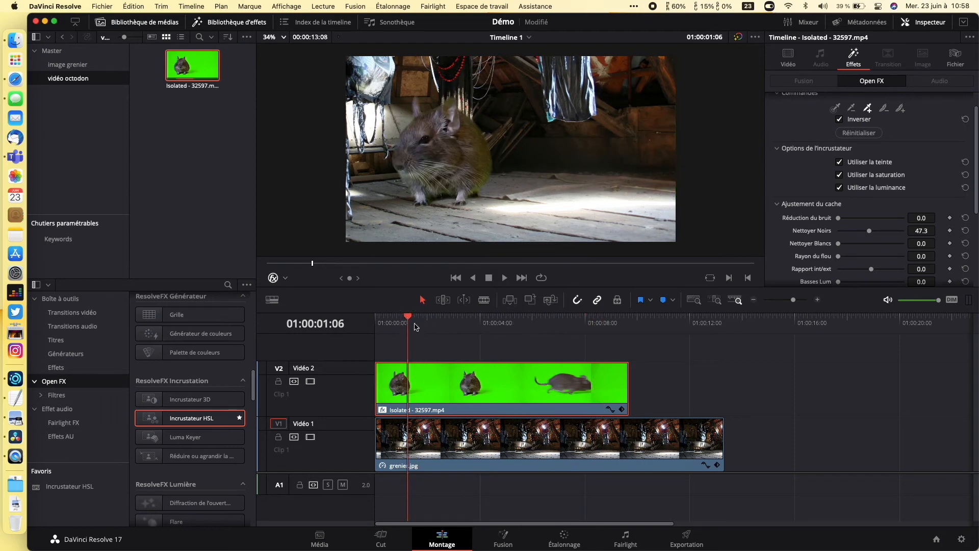
Scale the octodon clip down to a zoom of about 0.293 and place it on the attic floor at about X 683, Y -371.
left_click(436, 440)
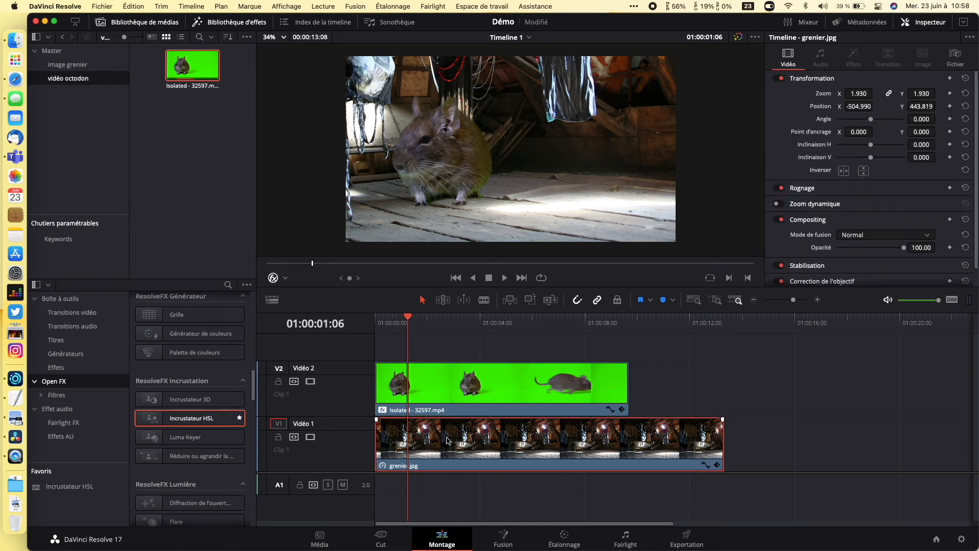
left_click(428, 402)
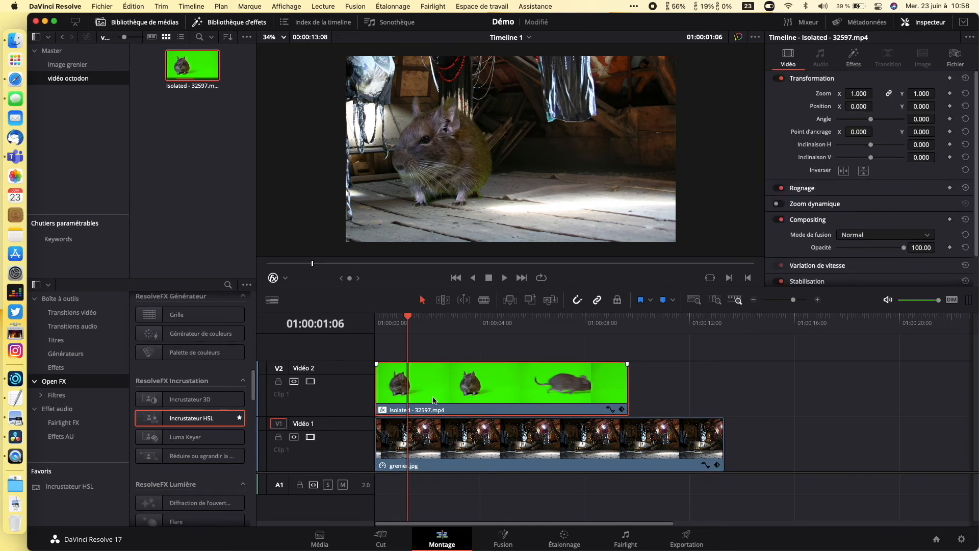
left_click(285, 282)
left_click(294, 293)
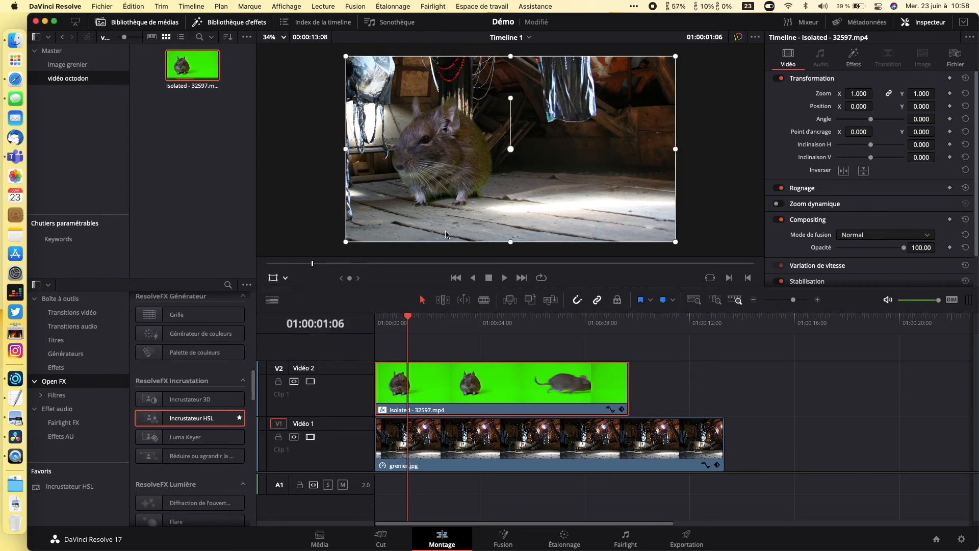
left_click_drag(348, 57, 432, 124)
left_click_drag(494, 153, 606, 215)
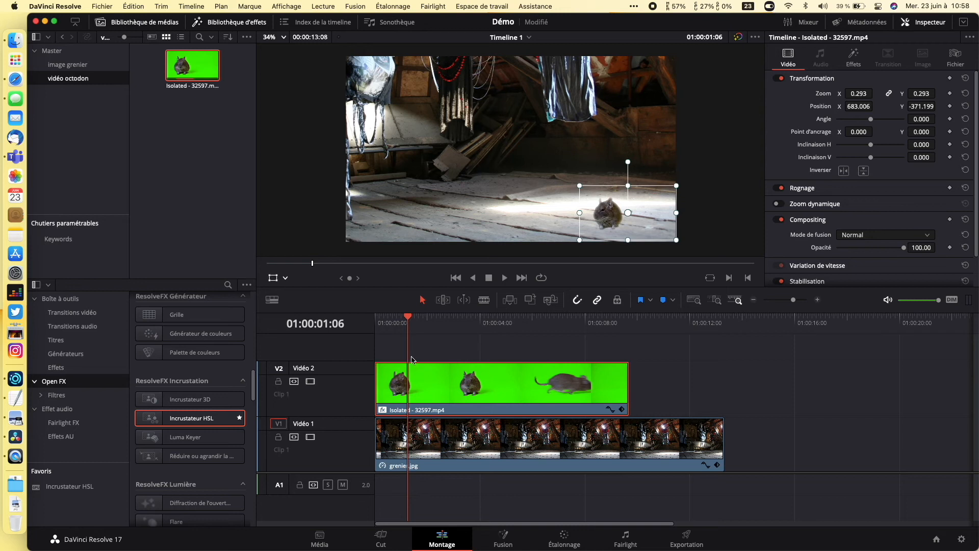
Hide the transform handles and play back the composite from the timeline's start to the end of the octodon clip.
left_click(380, 318)
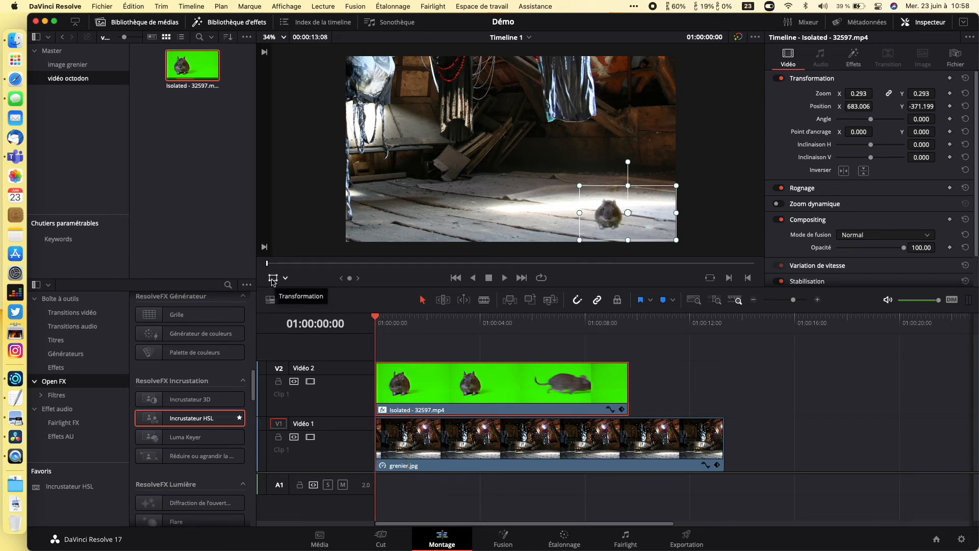
left_click(273, 279)
left_click(505, 278)
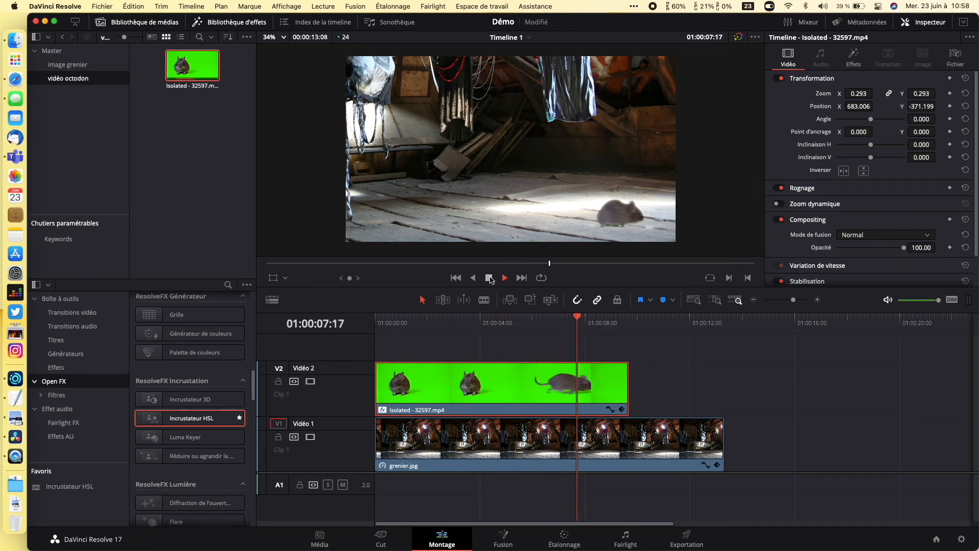
left_click(489, 279)
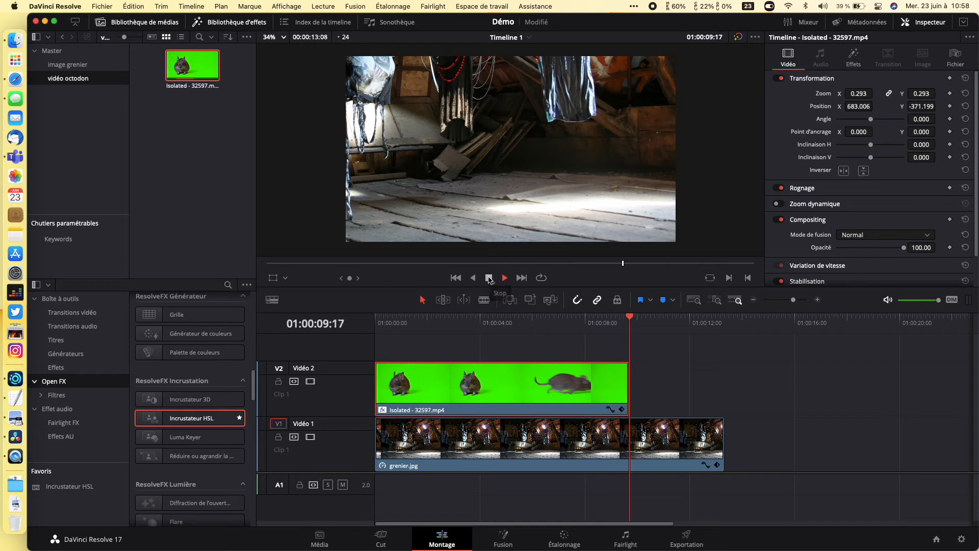
Add a Call Out Fusion title above the octodon clip, starting at 01:00:02:08, and preview it at 01:00:04:10.
left_click_drag(609, 318, 437, 320)
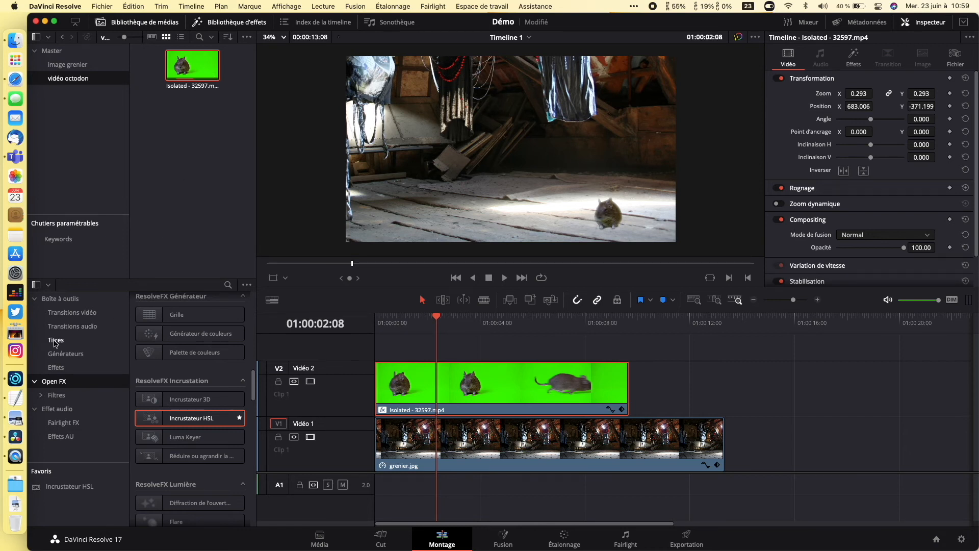
left_click(56, 340)
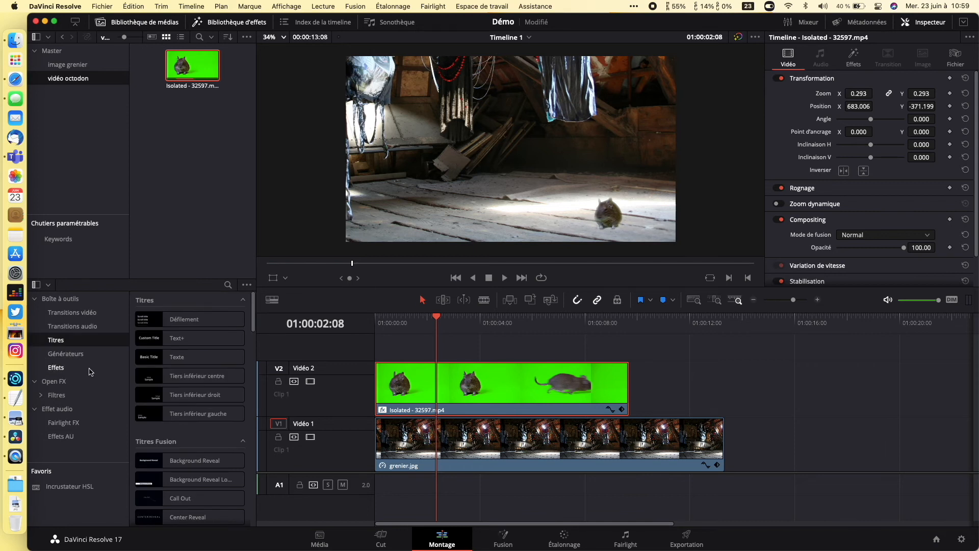
left_click_drag(254, 315, 255, 344)
left_click_drag(189, 374, 491, 318)
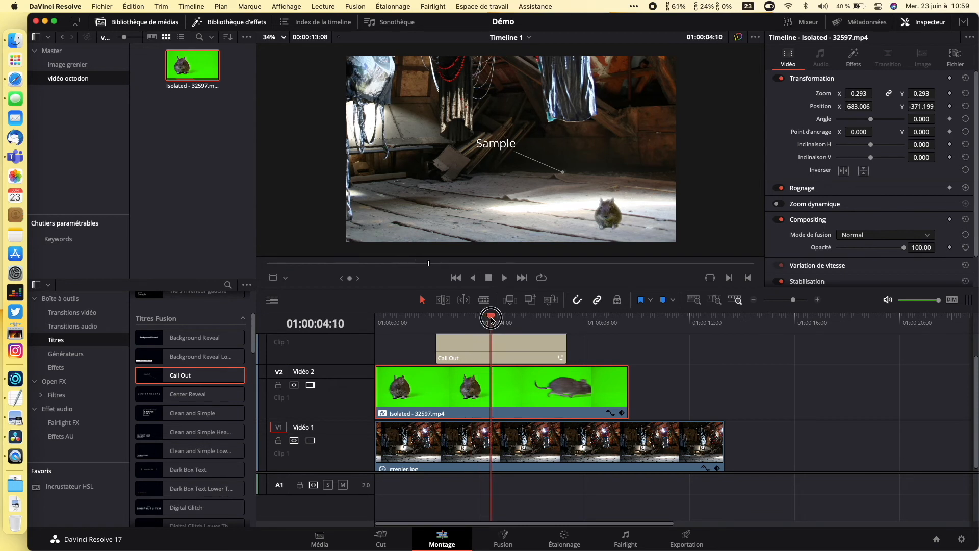
Replace the Call Out title's sample text with "J'ai faim !".
left_click(494, 336)
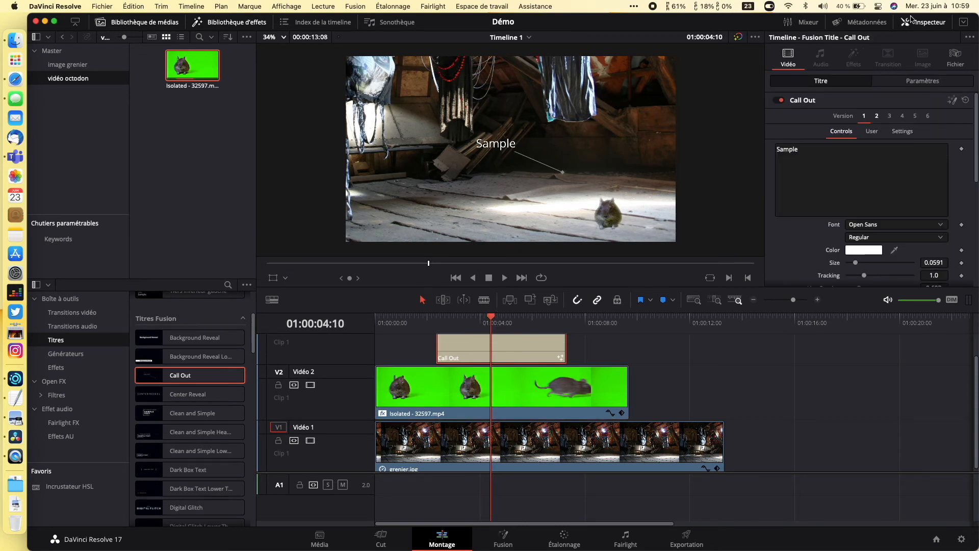
double_click(808, 151)
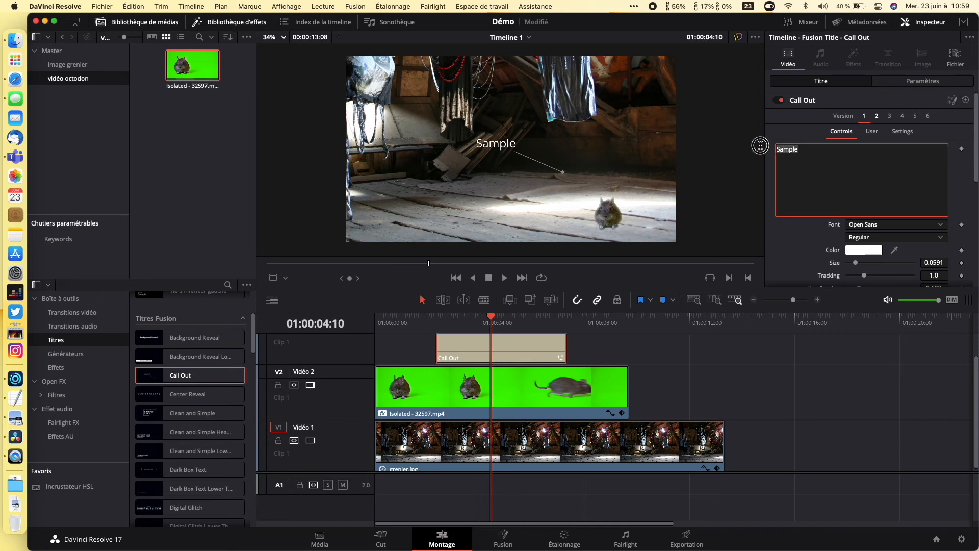
type("J'ai ")
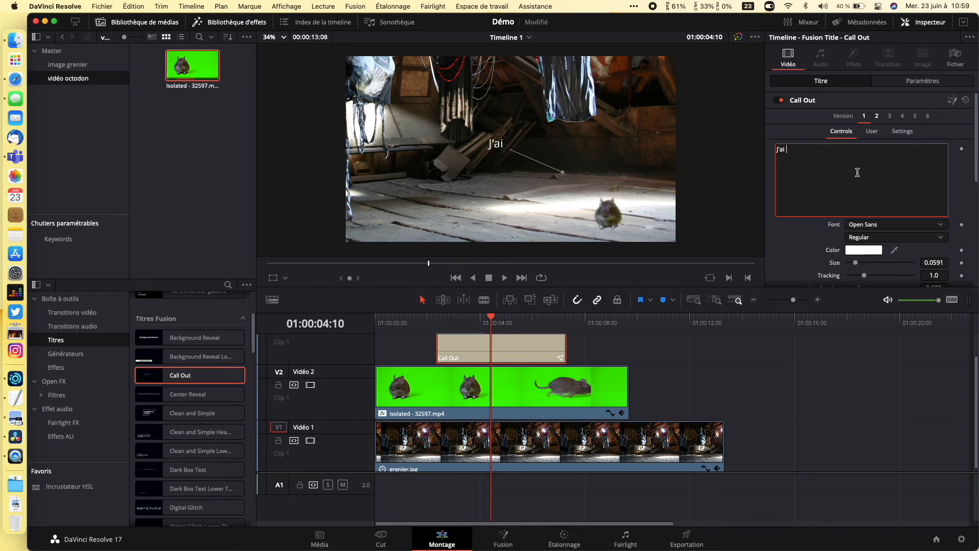
type("faim !")
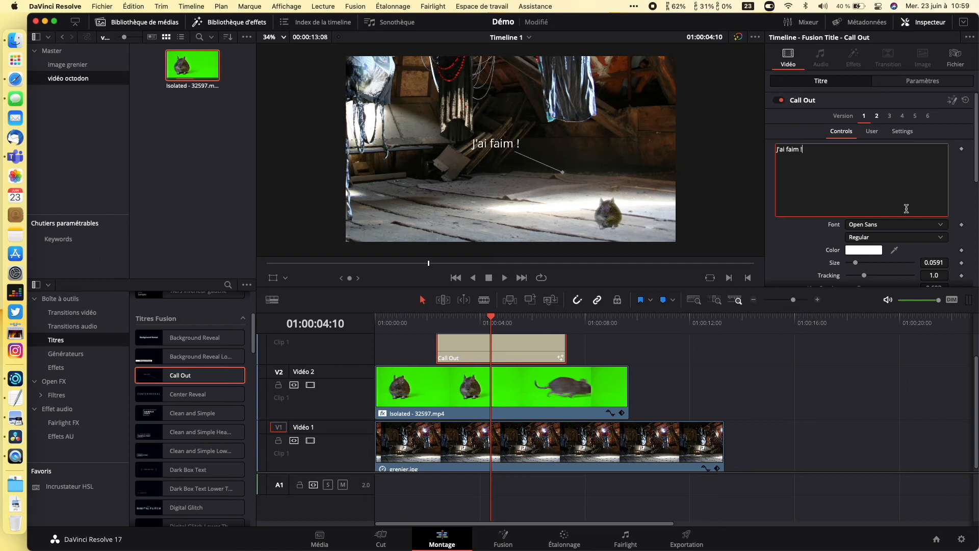
Color the title text Strawberry pink and set its size to 0.1142.
left_click(875, 250)
left_click(581, 317)
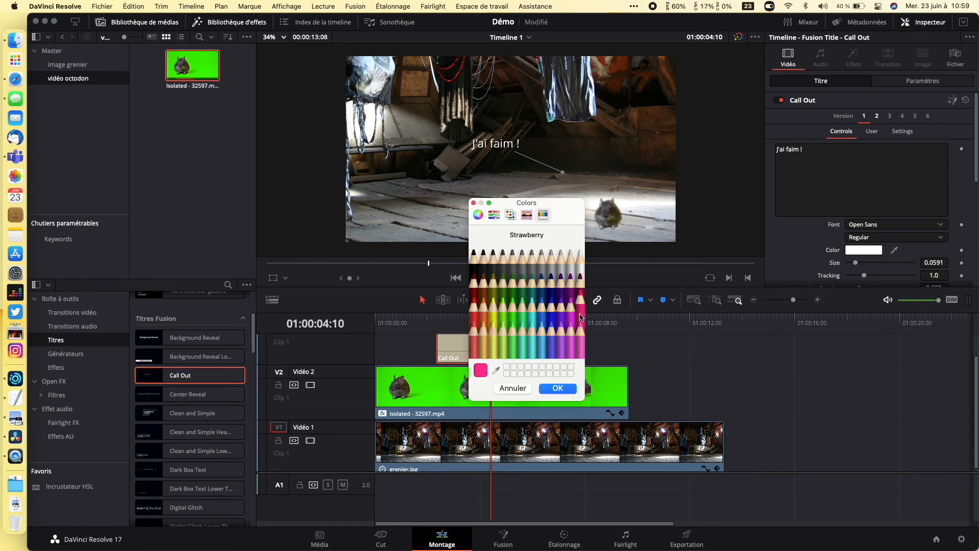
left_click(561, 388)
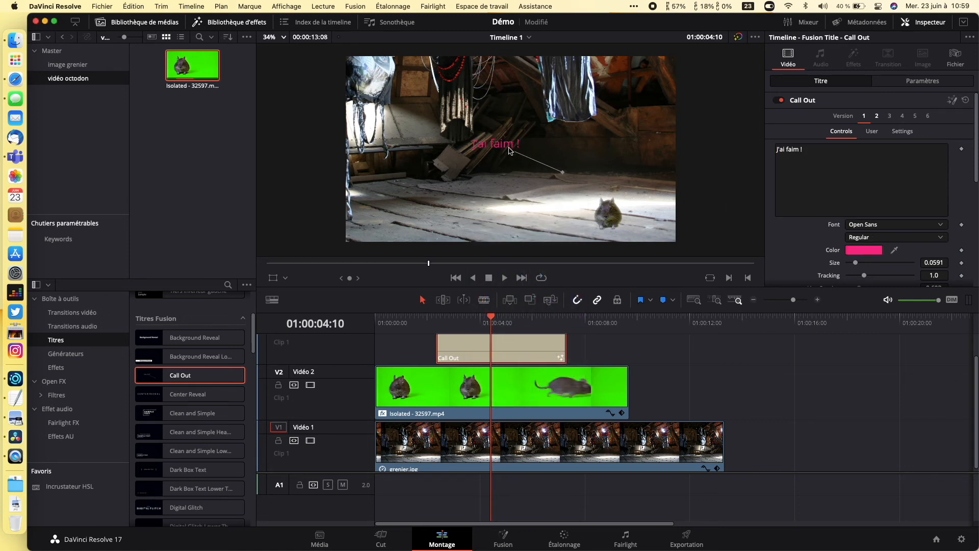
left_click_drag(856, 263, 863, 265)
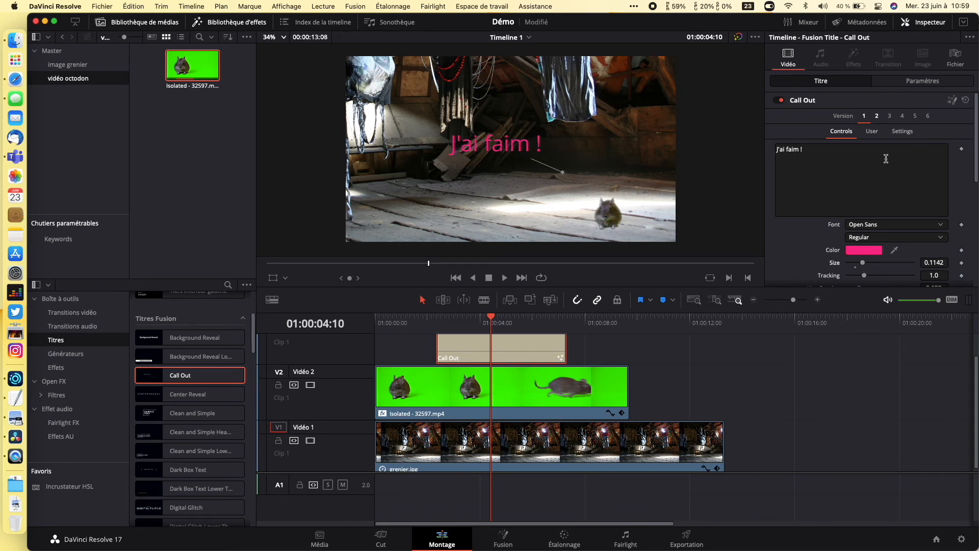
Move the title in the frame so its callout line points at the octodon, then hide the transform handles.
left_click(274, 279)
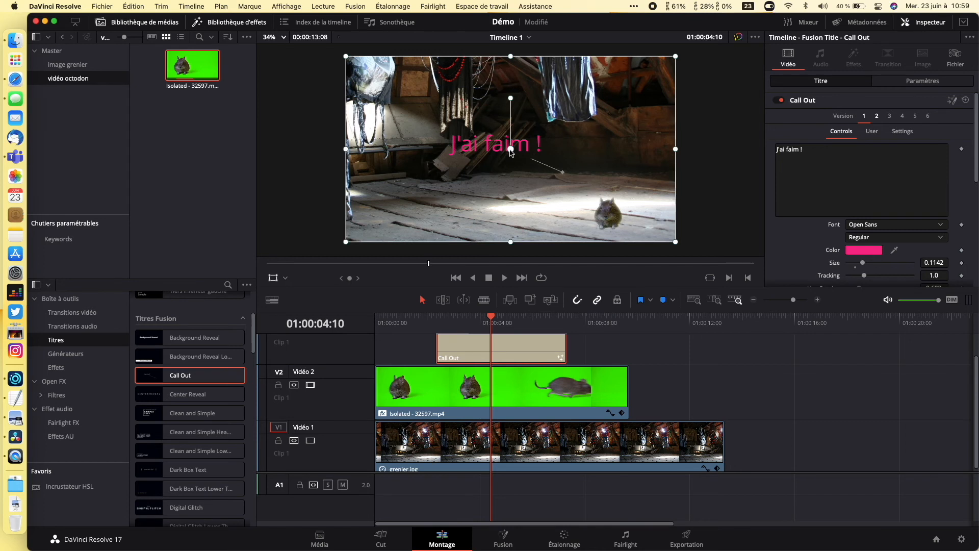
left_click_drag(511, 150, 551, 206)
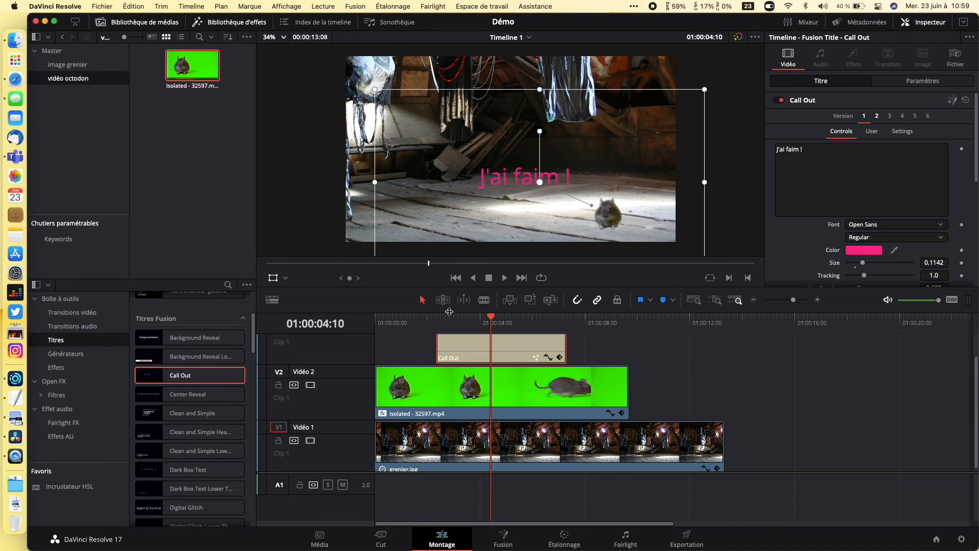
left_click(274, 278)
Play back the composite from just before the title appears until the octodon has left the frame.
left_click(426, 319)
left_click(504, 277)
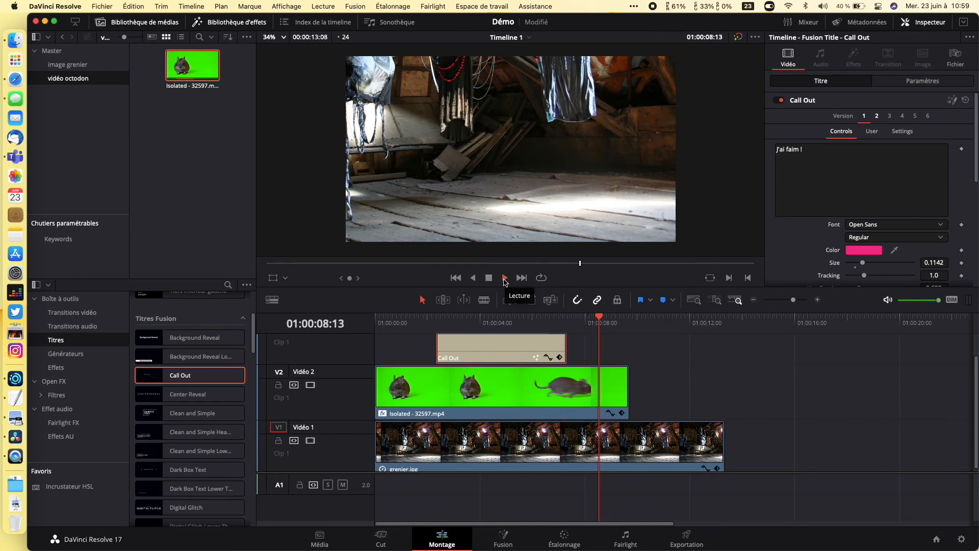
left_click(505, 278)
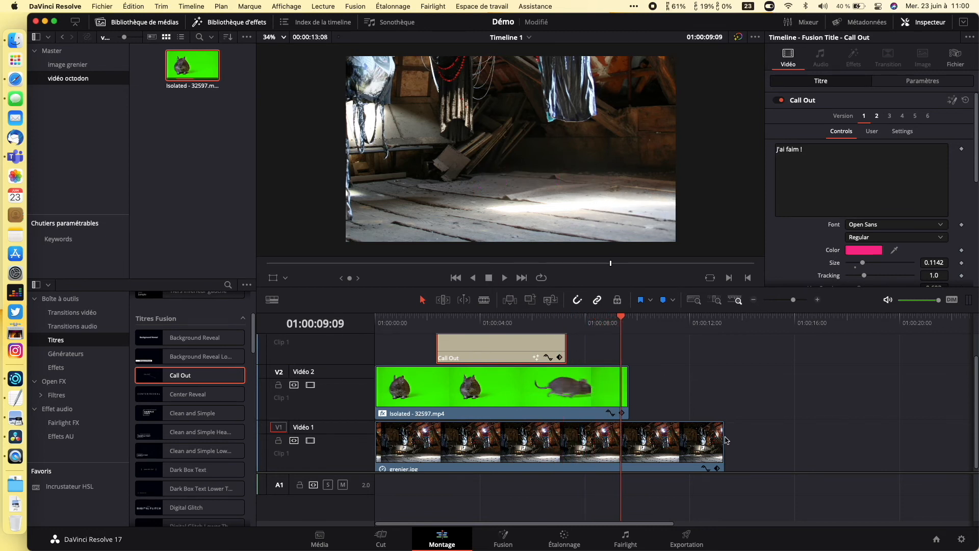
Trim the end of the grenier.jpg background clip to match the end of the octodon clip.
left_click_drag(725, 438, 621, 434)
scroll(580, 356, "up", 1)
scroll(581, 356, "down", 2)
scroll(583, 356, "up", 2)
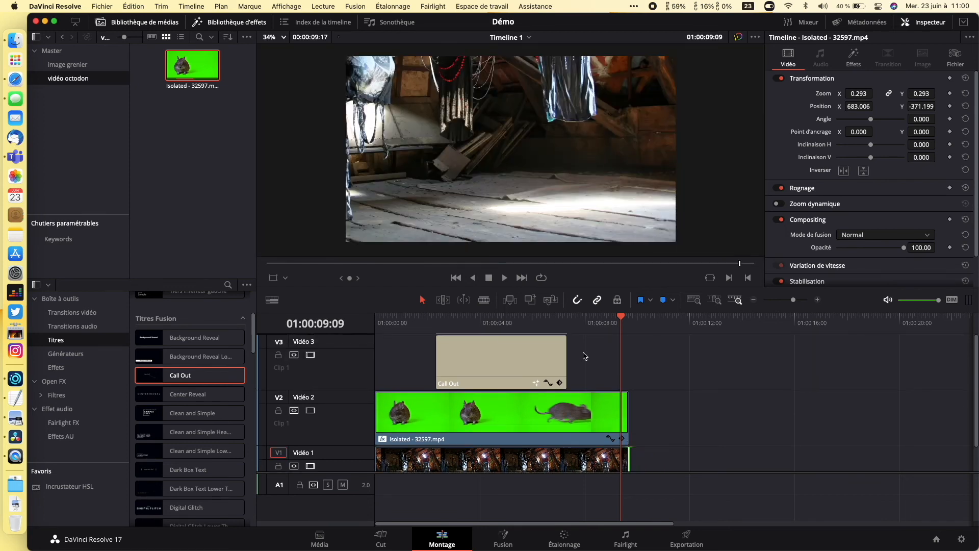
scroll(585, 356, "down", 1)
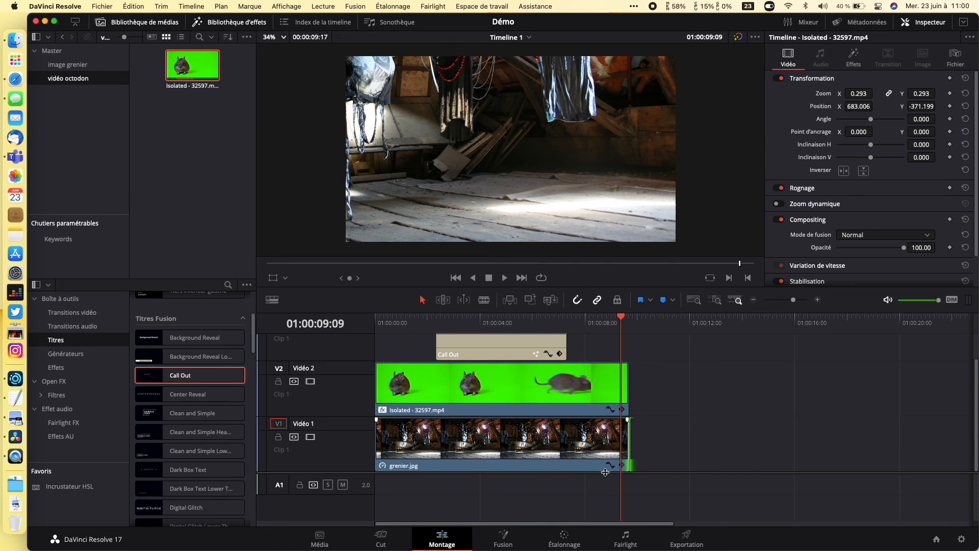
Switch to the export page and return the playhead to the start of the timeline.
left_click(688, 535)
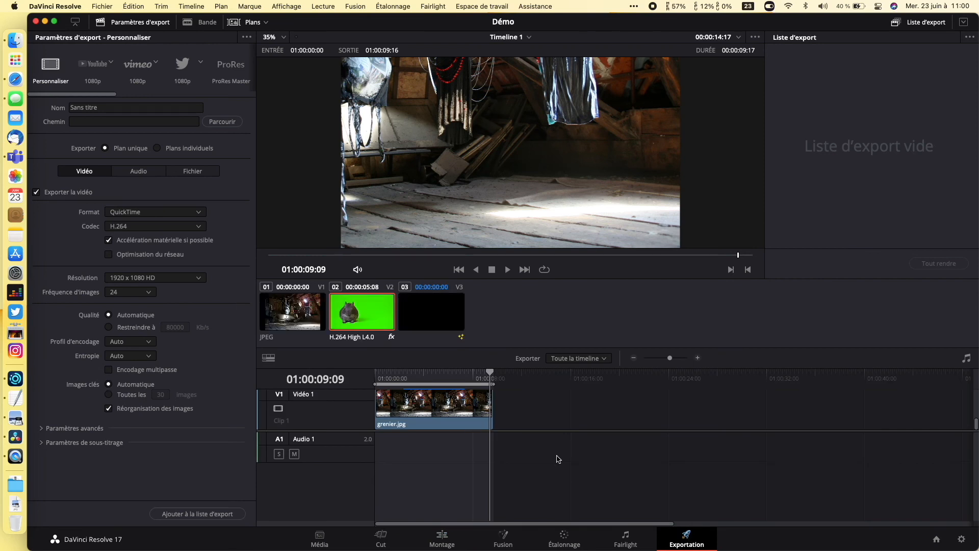
scroll(411, 410, "up", 4)
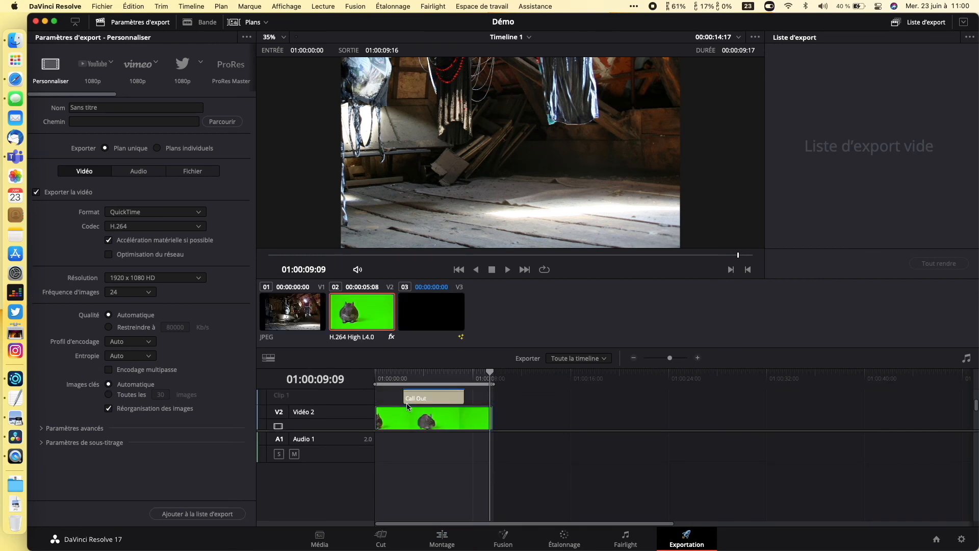
left_click_drag(490, 379, 372, 369)
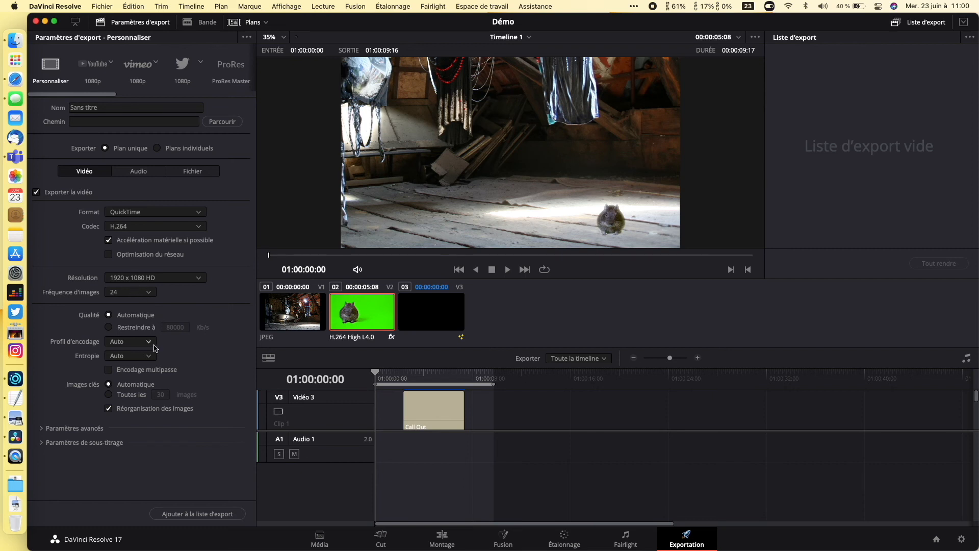
Choose the YouTube 1080p export preset and name the output file "Octodon démo".
left_click(94, 65)
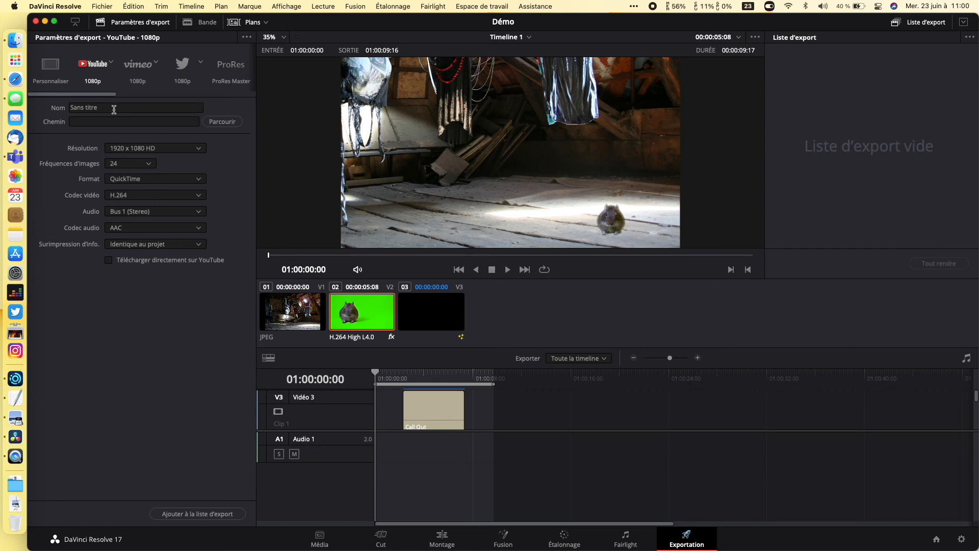
left_click_drag(113, 108, 70, 109)
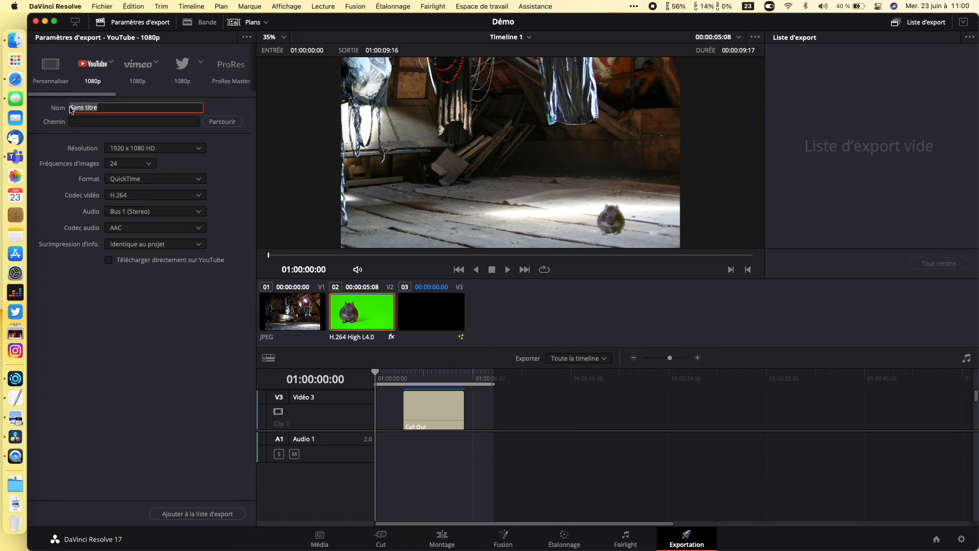
type("So")
Set the export destination to the octodon fond vert folder inside Démo fond vert on the Desktop.
left_click(222, 124)
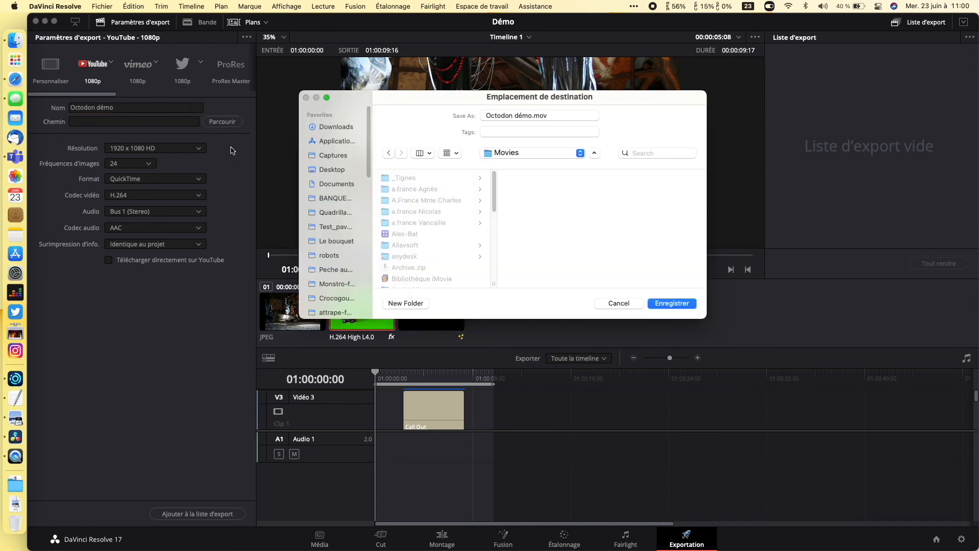
left_click(334, 171)
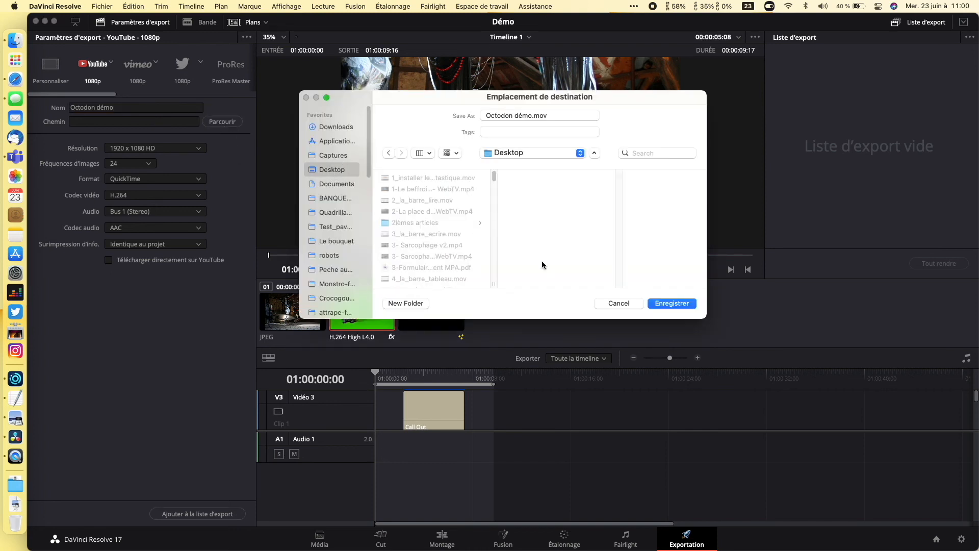
scroll(424, 232, "down", 10)
scroll(449, 240, "down", 5)
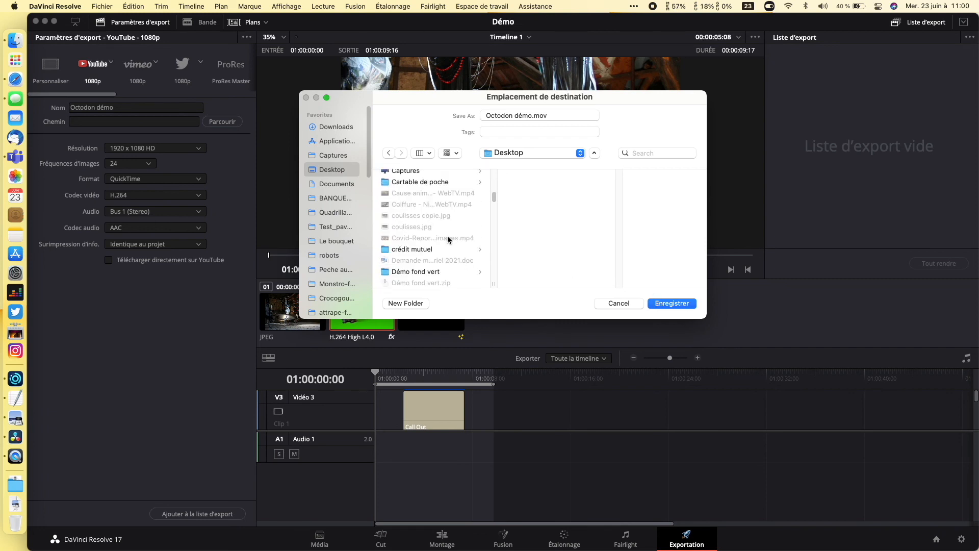
scroll(447, 238, "down", 2)
left_click(444, 247)
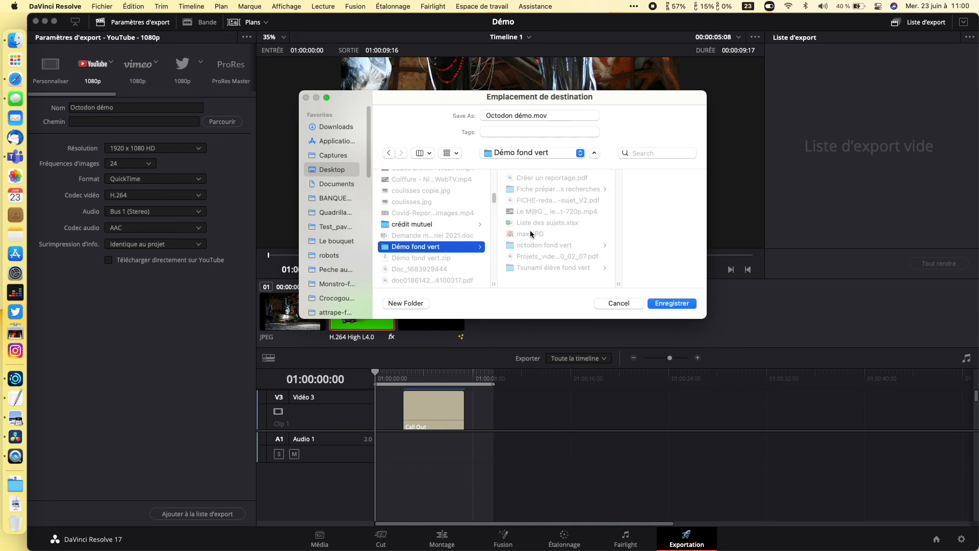
left_click(554, 246)
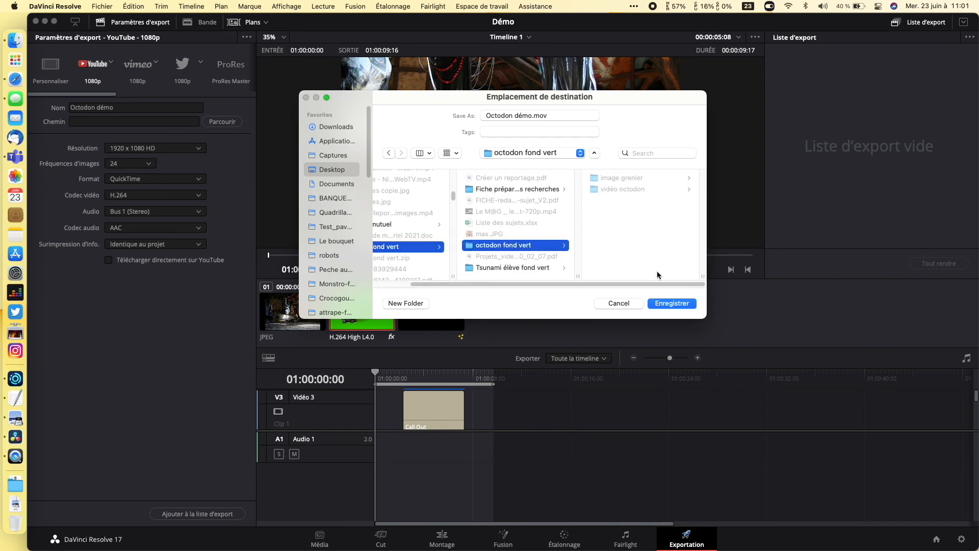
left_click(681, 306)
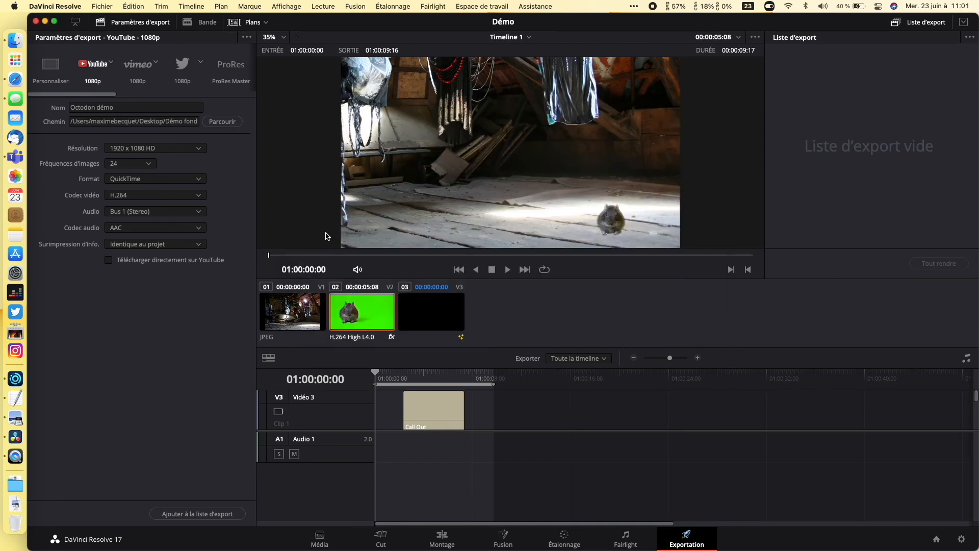
Select the 1920 x 1080 HD export resolution and add the YouTube export of Octodon démo to the render queue.
left_click(199, 151)
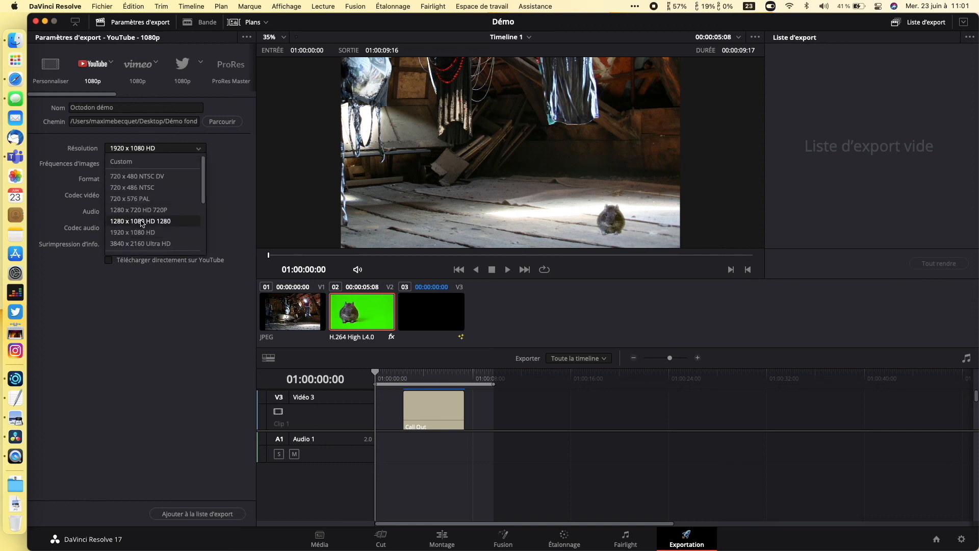
left_click(180, 231)
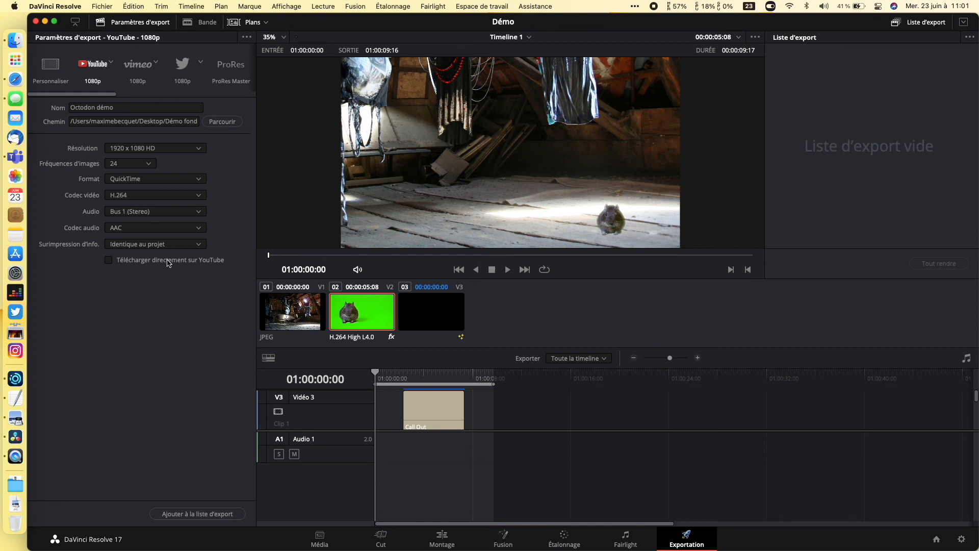
left_click(195, 519)
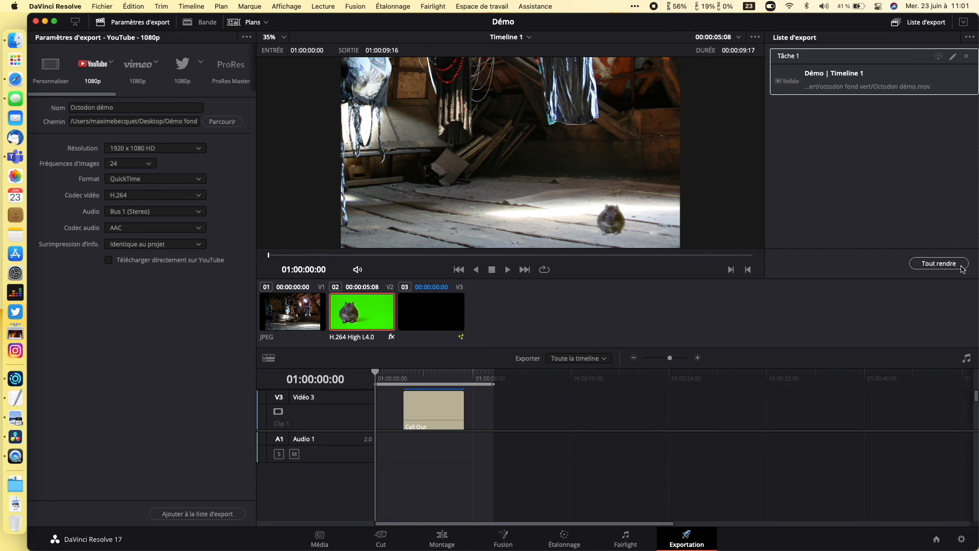
Switch to the custom export preset, set the resolution to 1280 x 720 HD 720P and restrict the video quality to 3000 Kb/s.
left_click(51, 64)
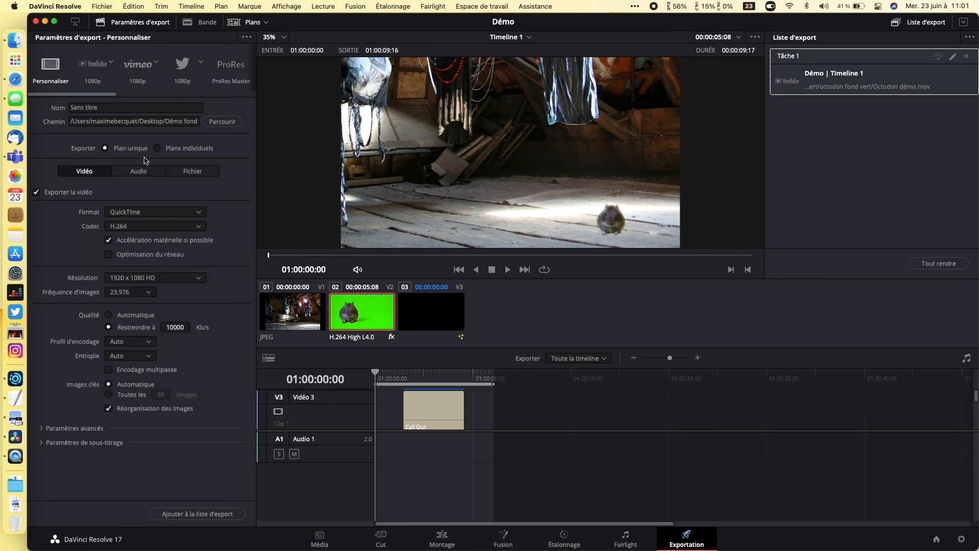
left_click(199, 279)
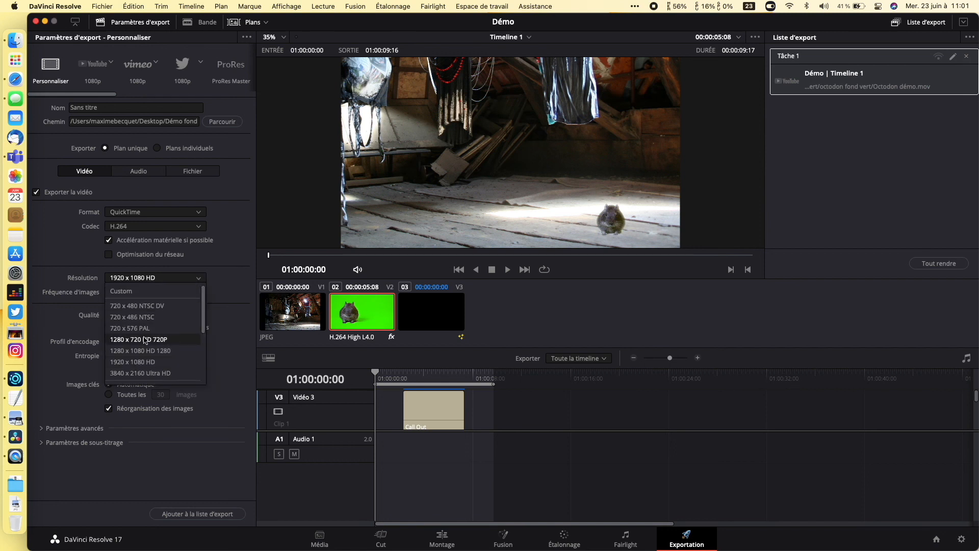
left_click(127, 341)
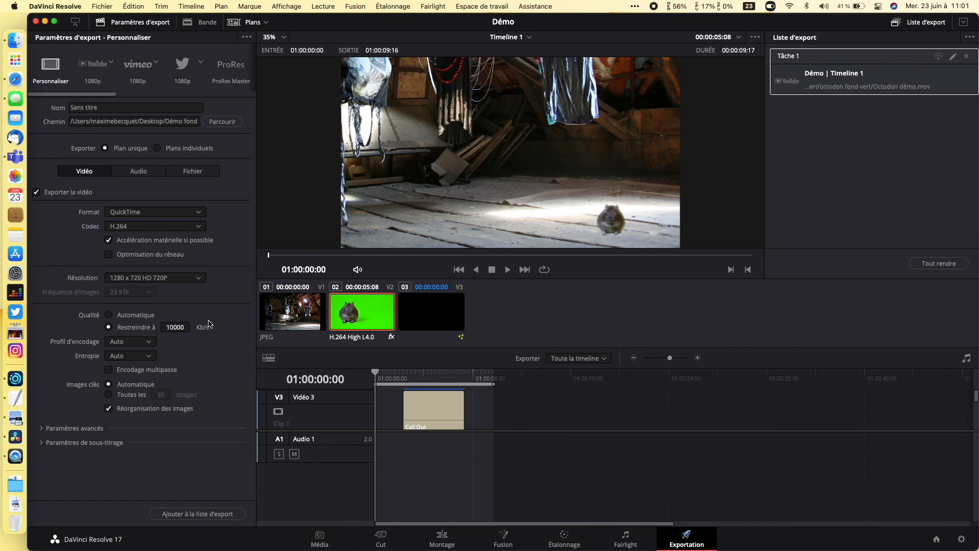
left_click(176, 327)
type("3000")
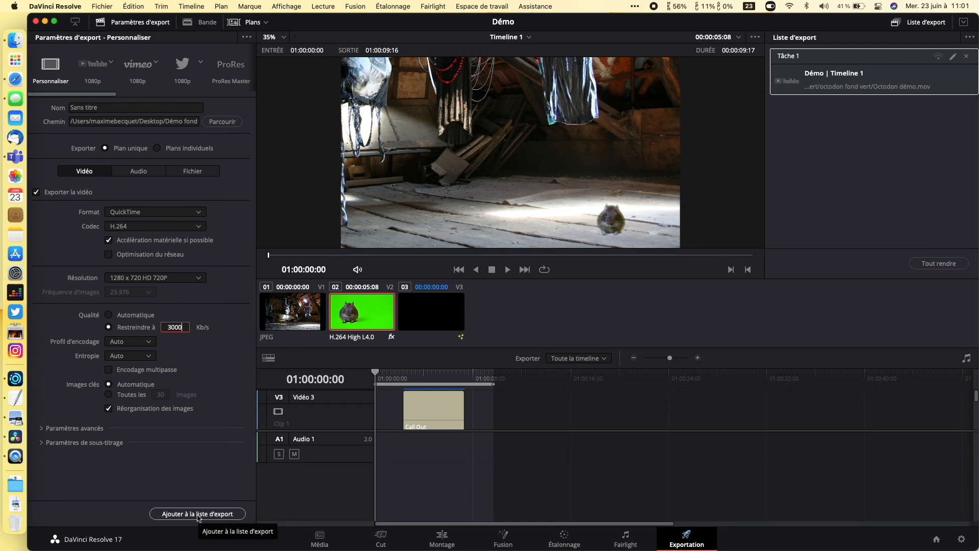
Check the custom preset's audio settings, then add the custom export to the render queue and render that job.
left_click(151, 172)
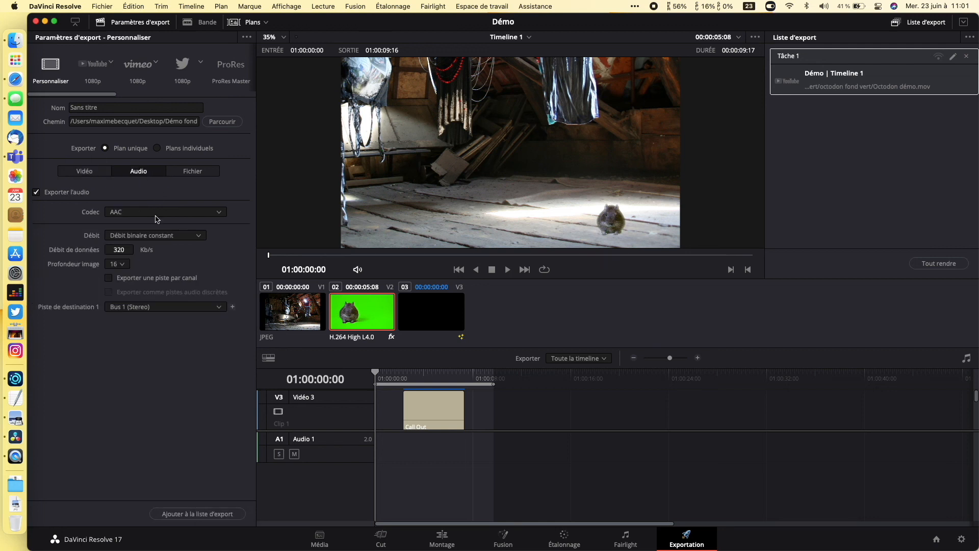
left_click(85, 171)
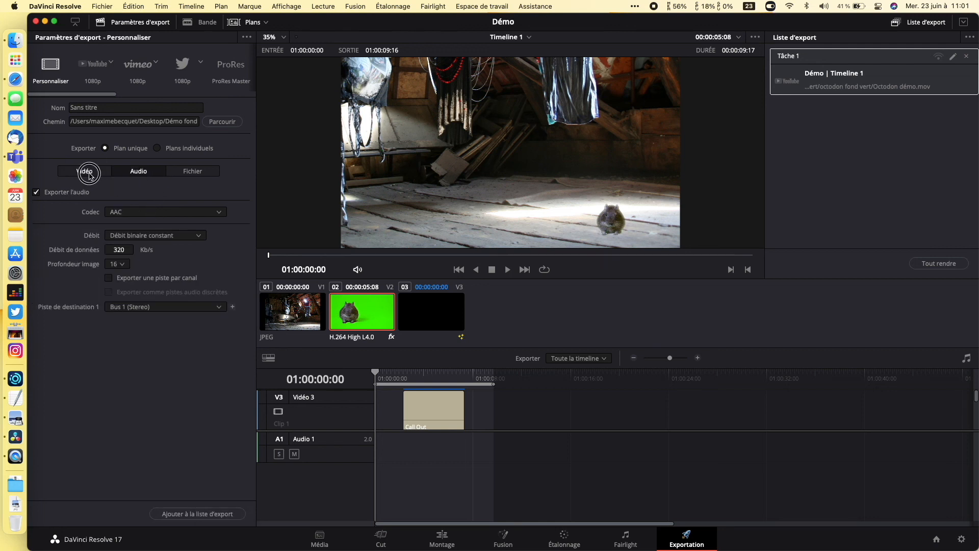
left_click(217, 515)
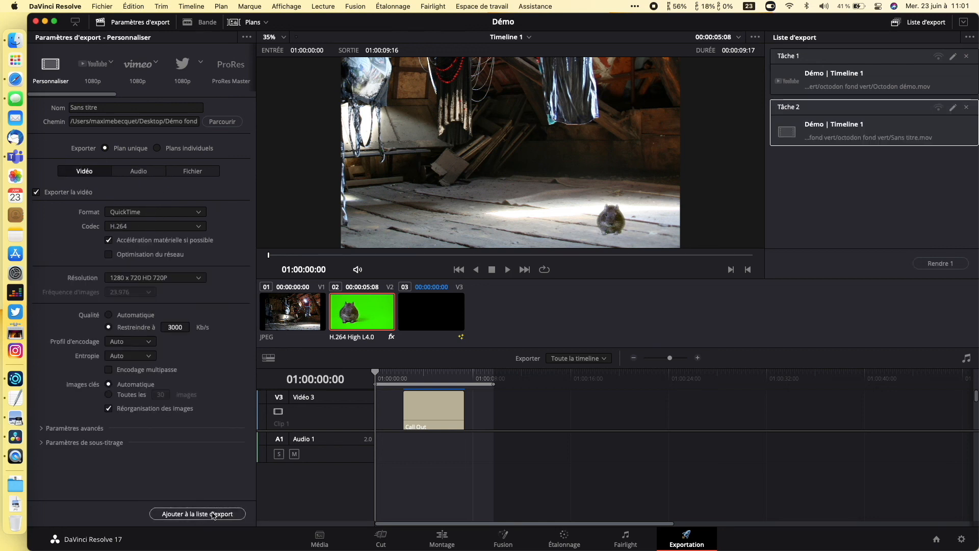
left_click(941, 263)
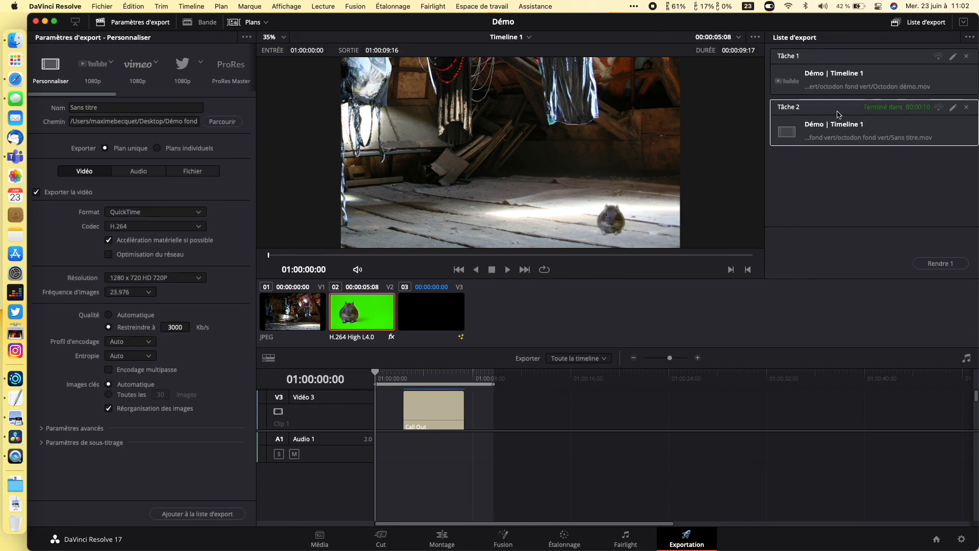
left_click(898, 74)
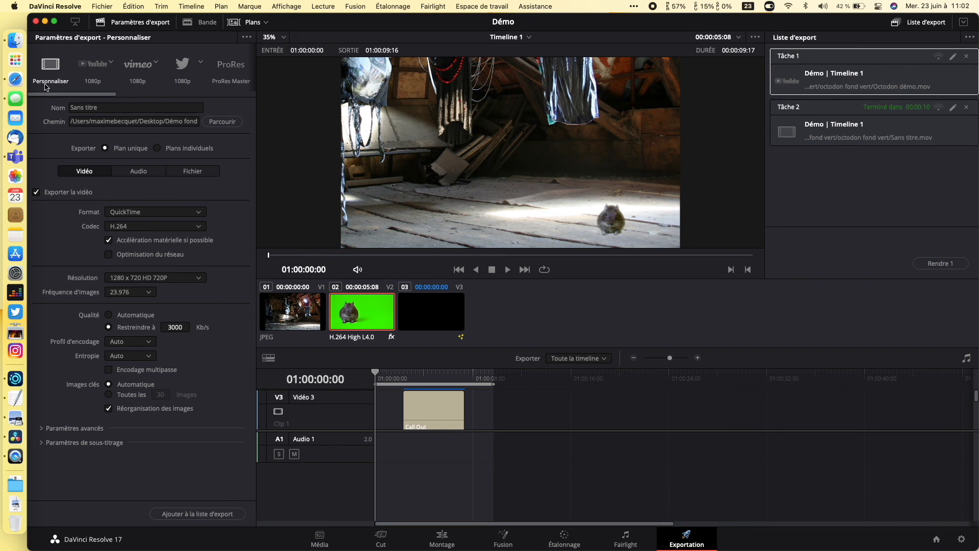
Switch to Finder, preview the exported Sans titre video in the octodon fond vert folder through to its end, and close the preview.
left_click(16, 40)
left_click(683, 198)
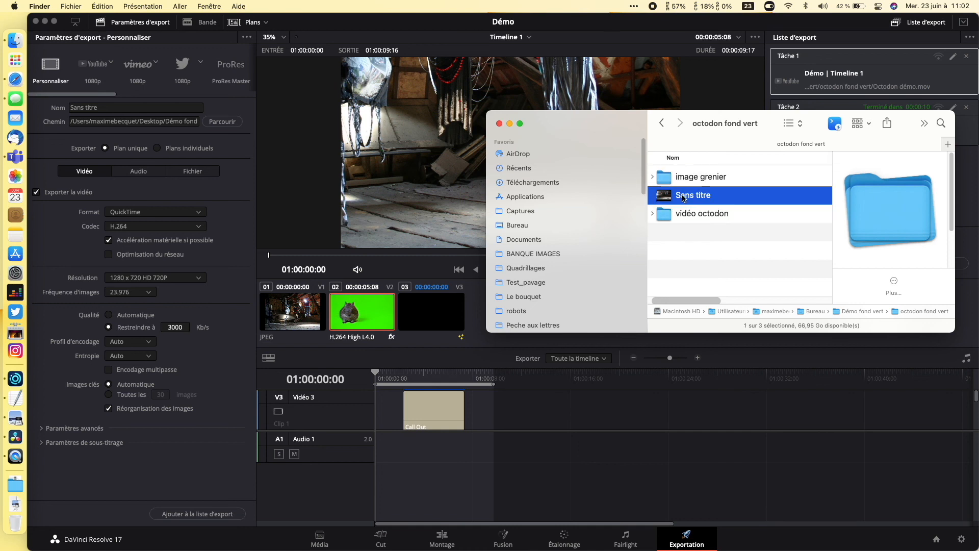
key("space")
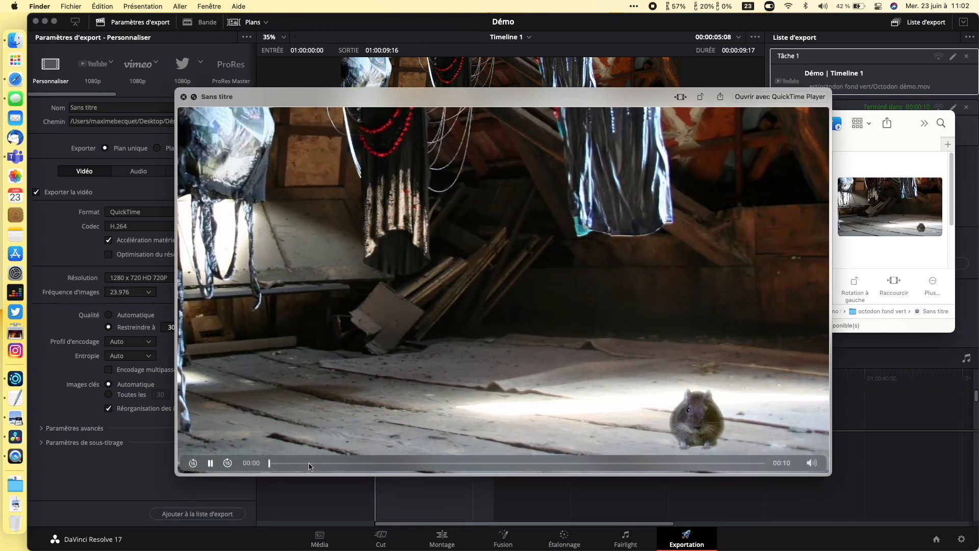
left_click(378, 465)
left_click_drag(413, 465, 762, 463)
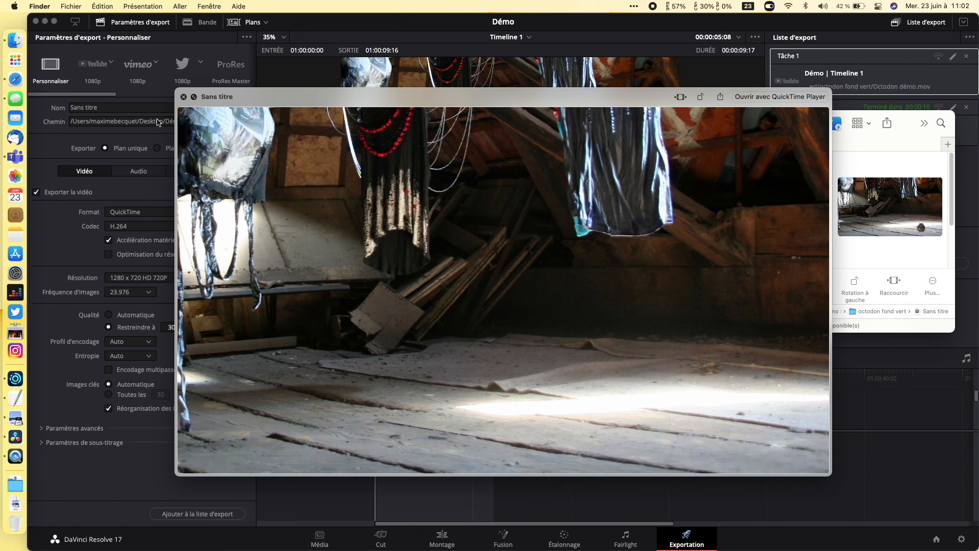
left_click(184, 97)
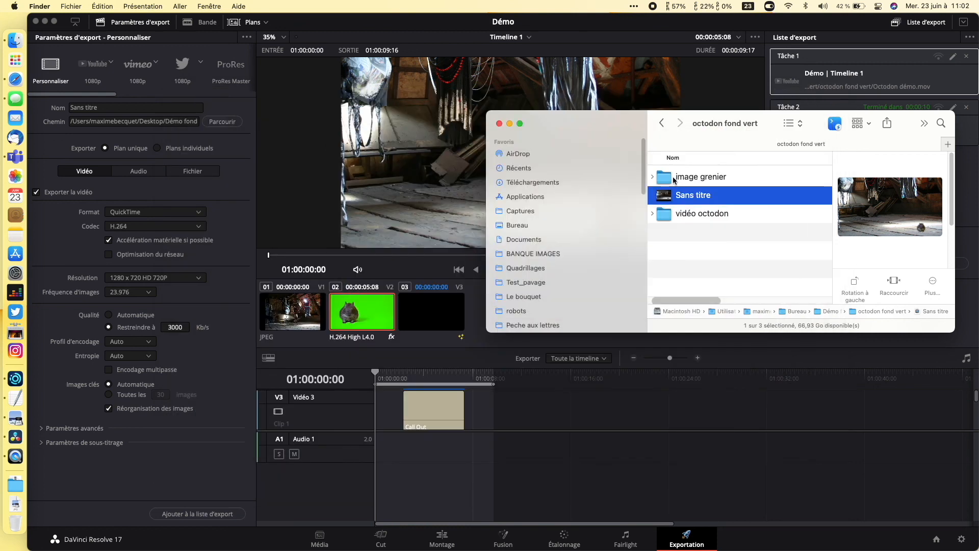